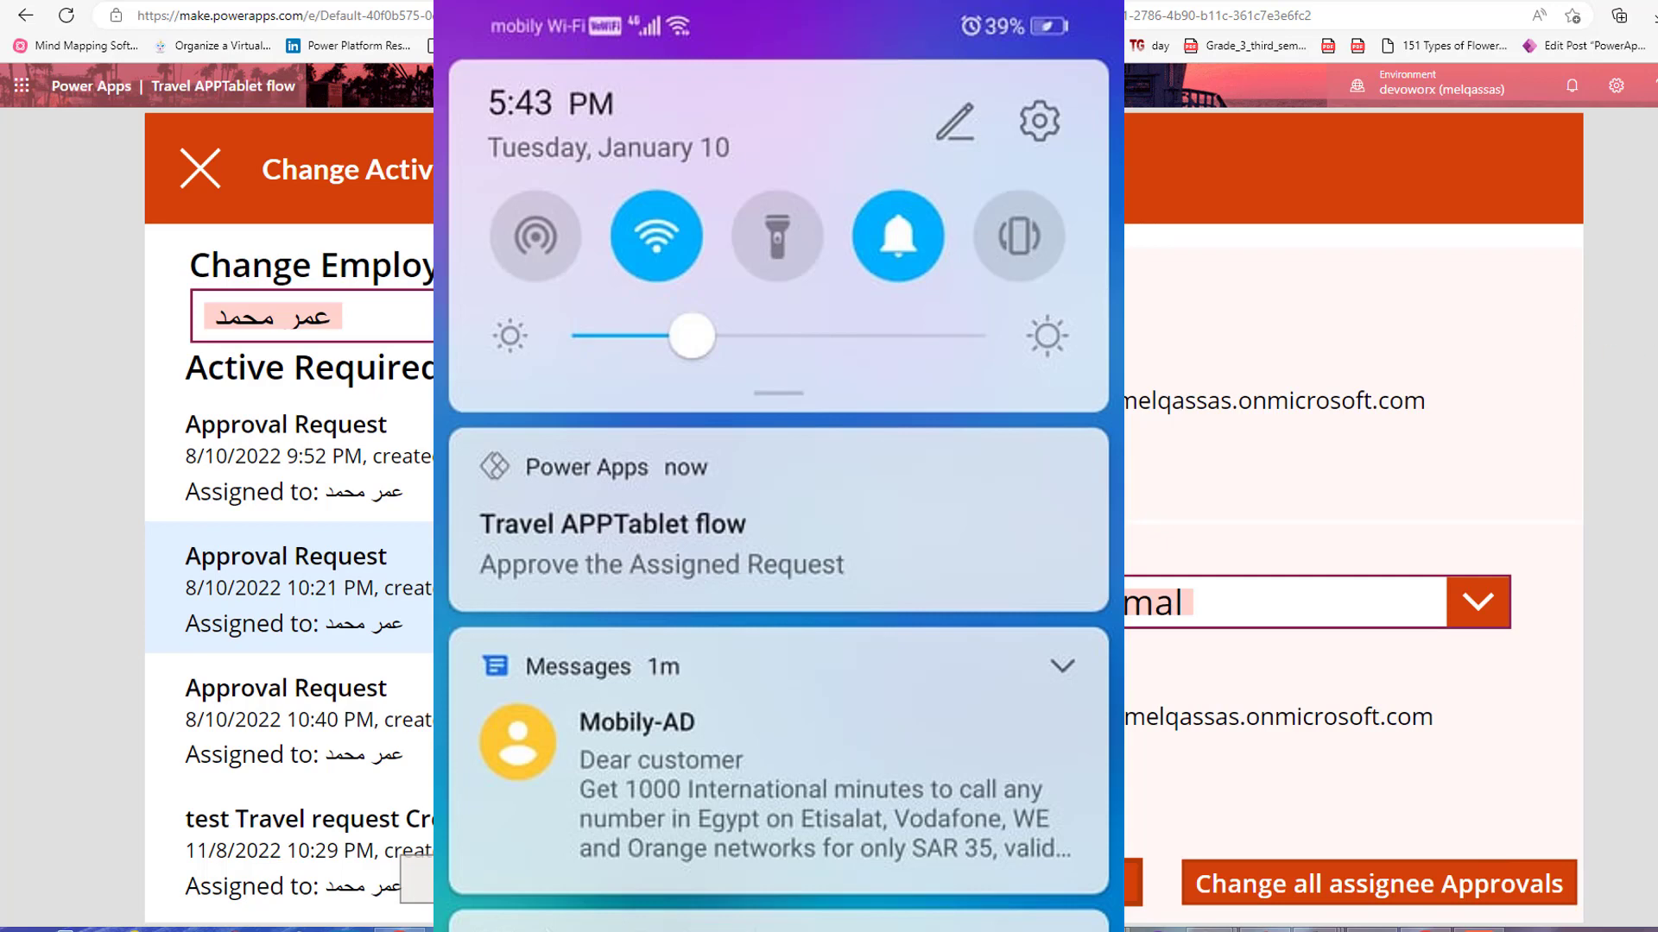
# Step: Leave the app preview and create a new blank flow for the app
pyautogui.press('Escape')
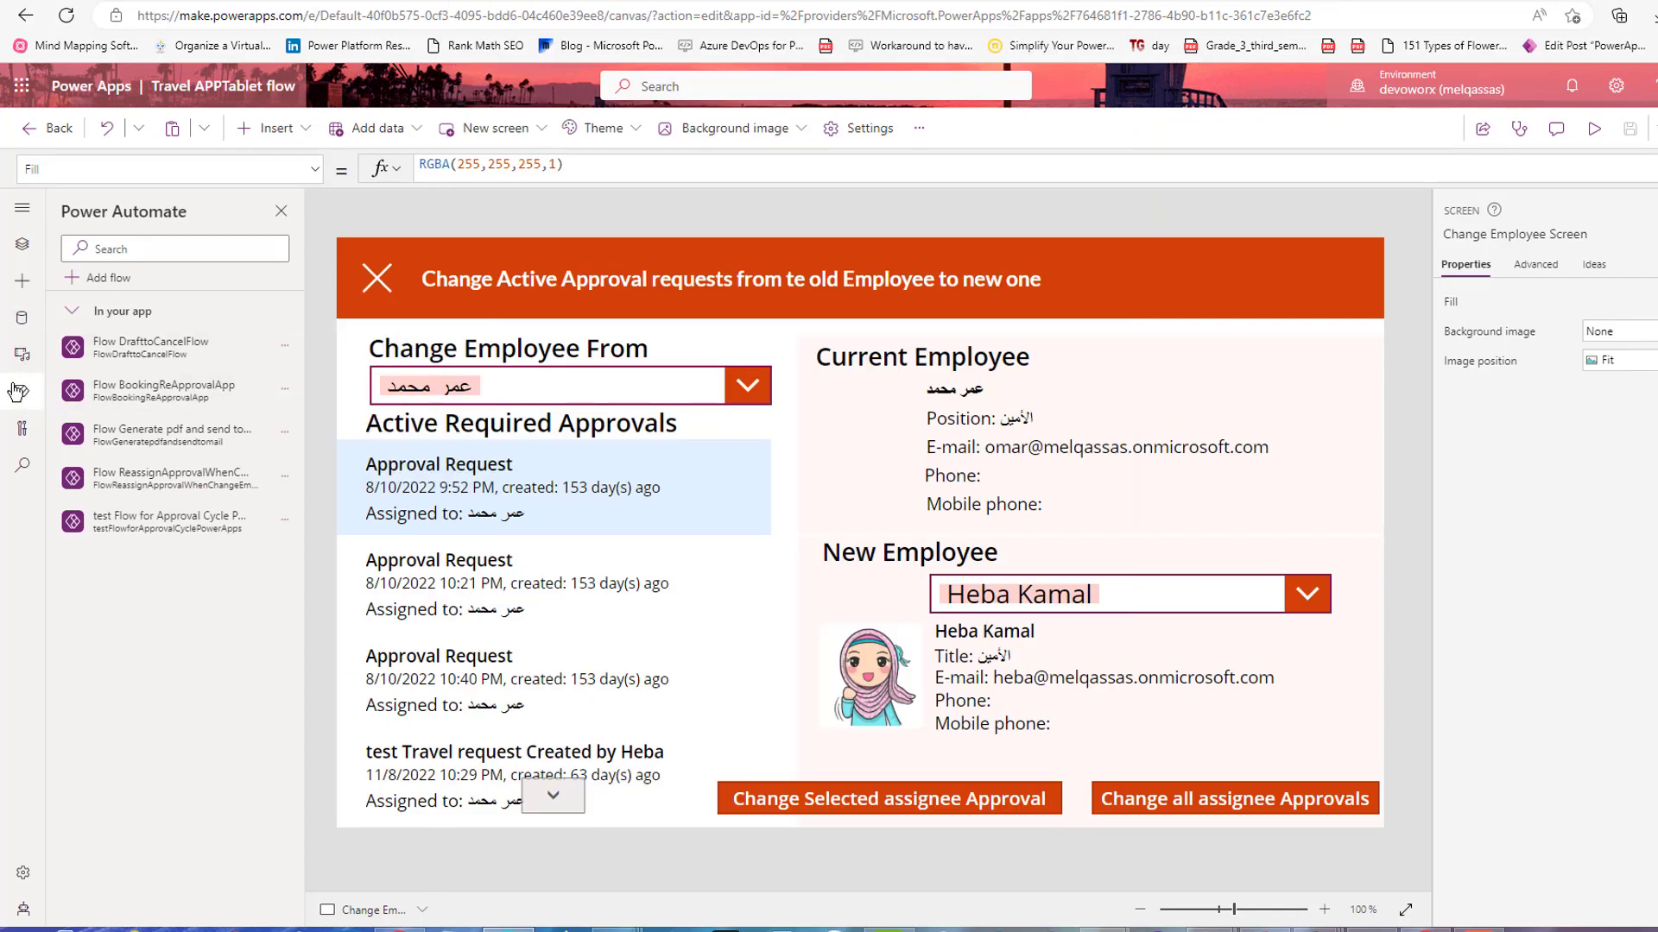
pyautogui.click(109, 278)
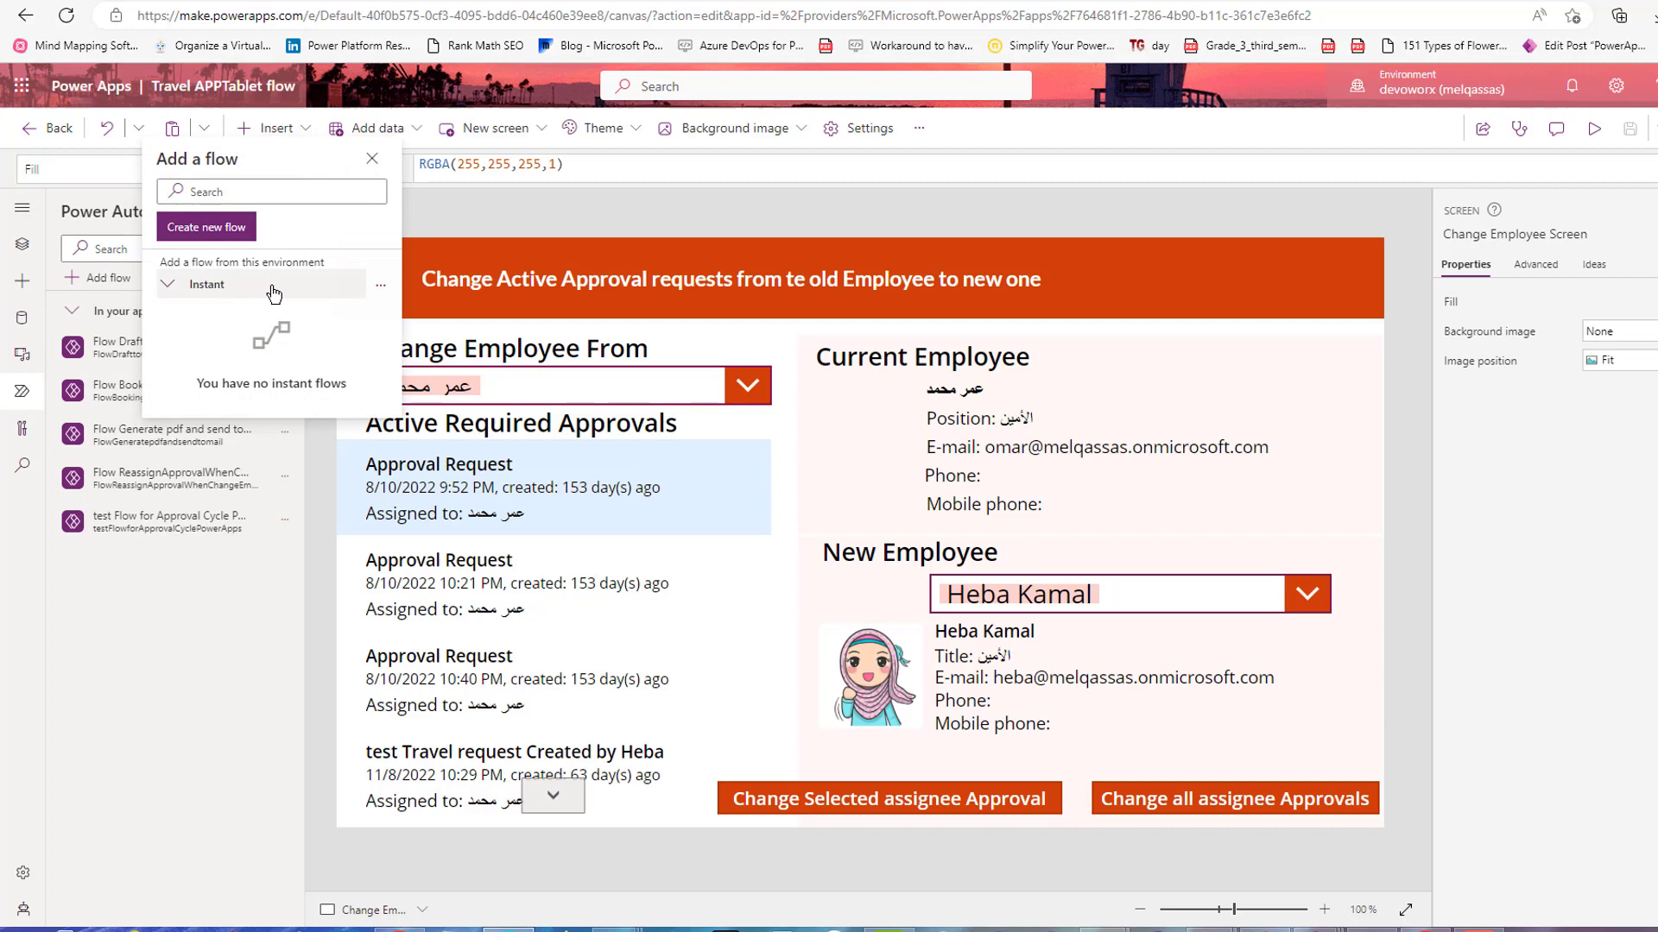
pyautogui.click(206, 227)
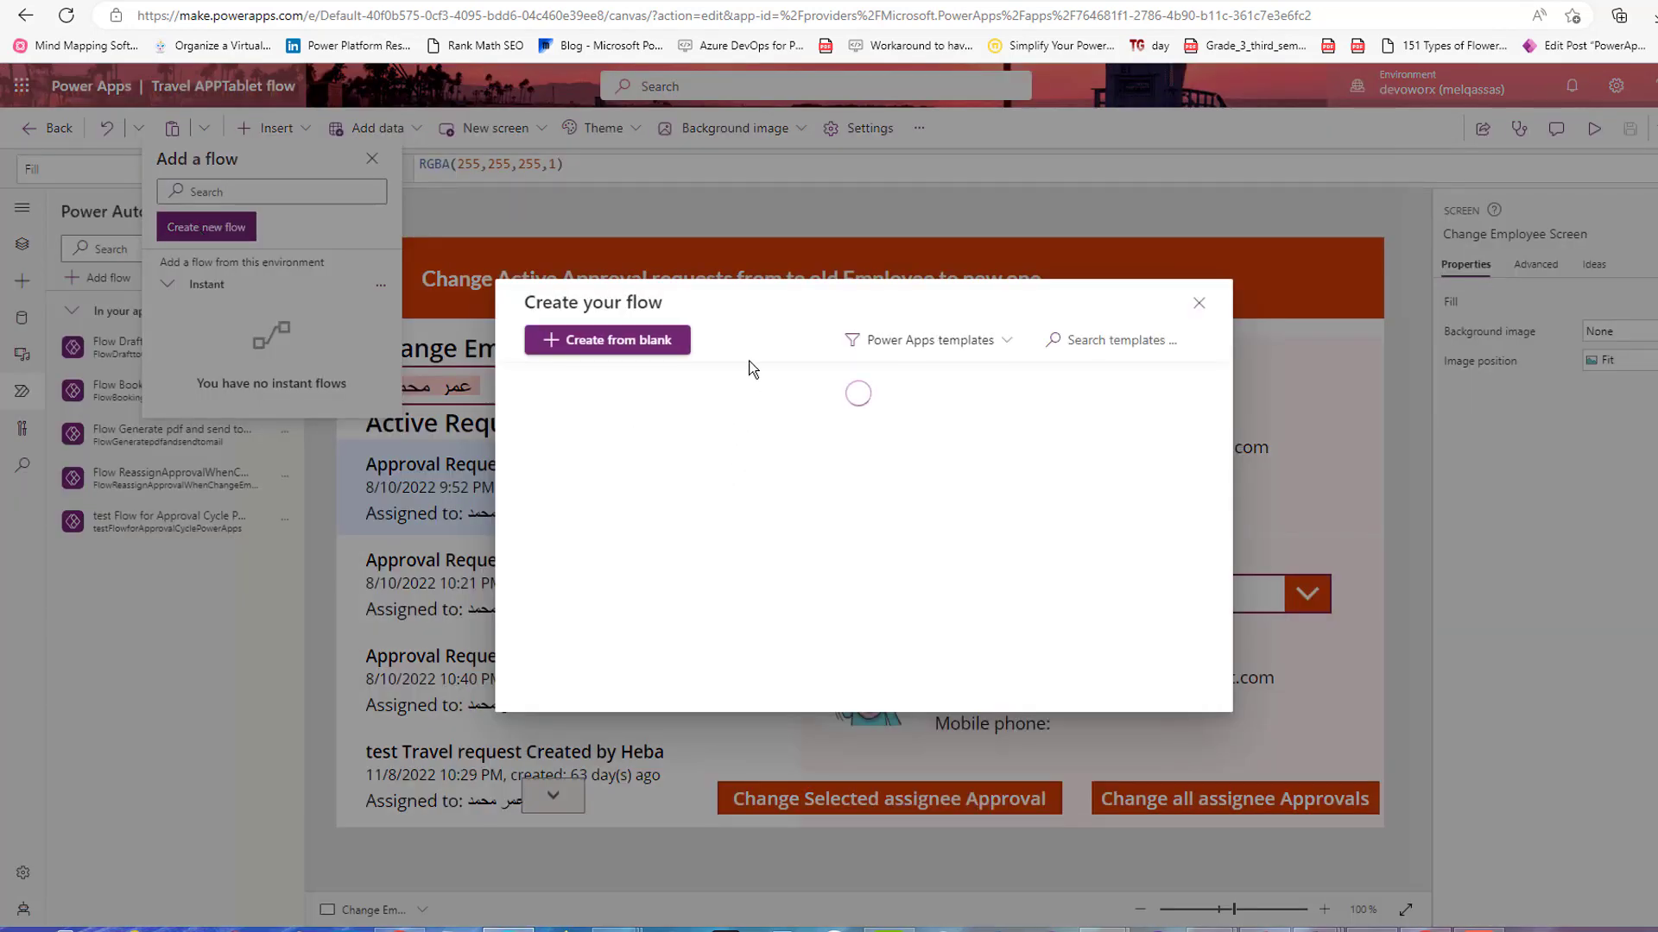
pyautogui.click(645, 359)
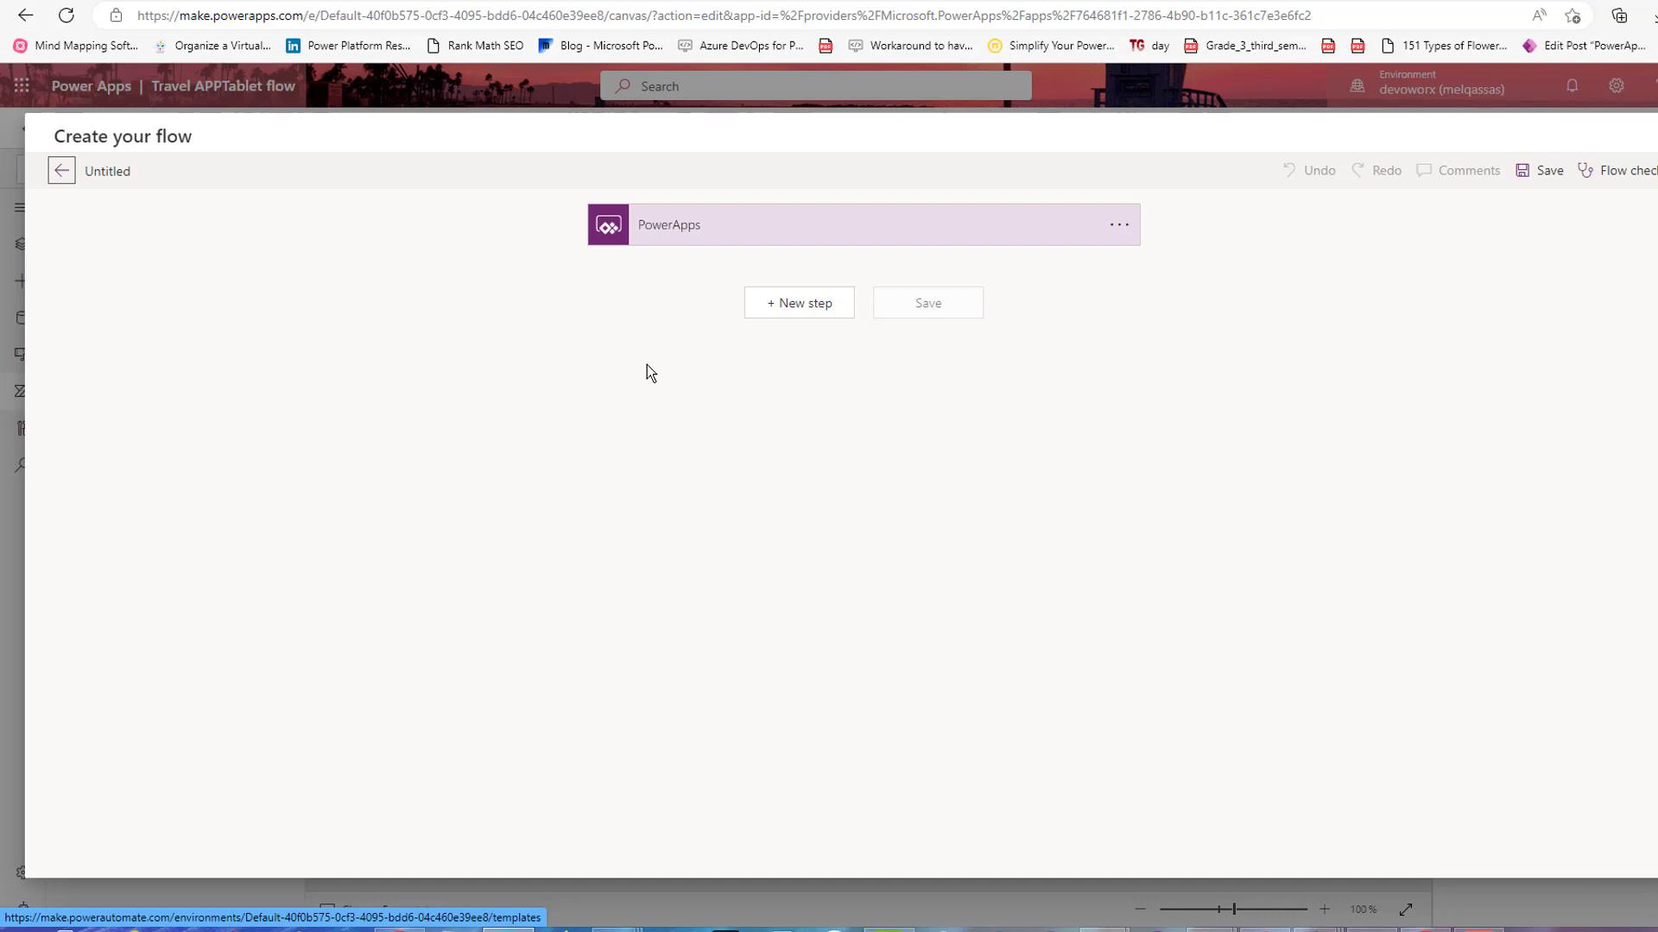
# Step: Search the flow's actions for "push" and add the Power Apps Notification action Send push notification after the PowerApps trigger
pyautogui.click(782, 306)
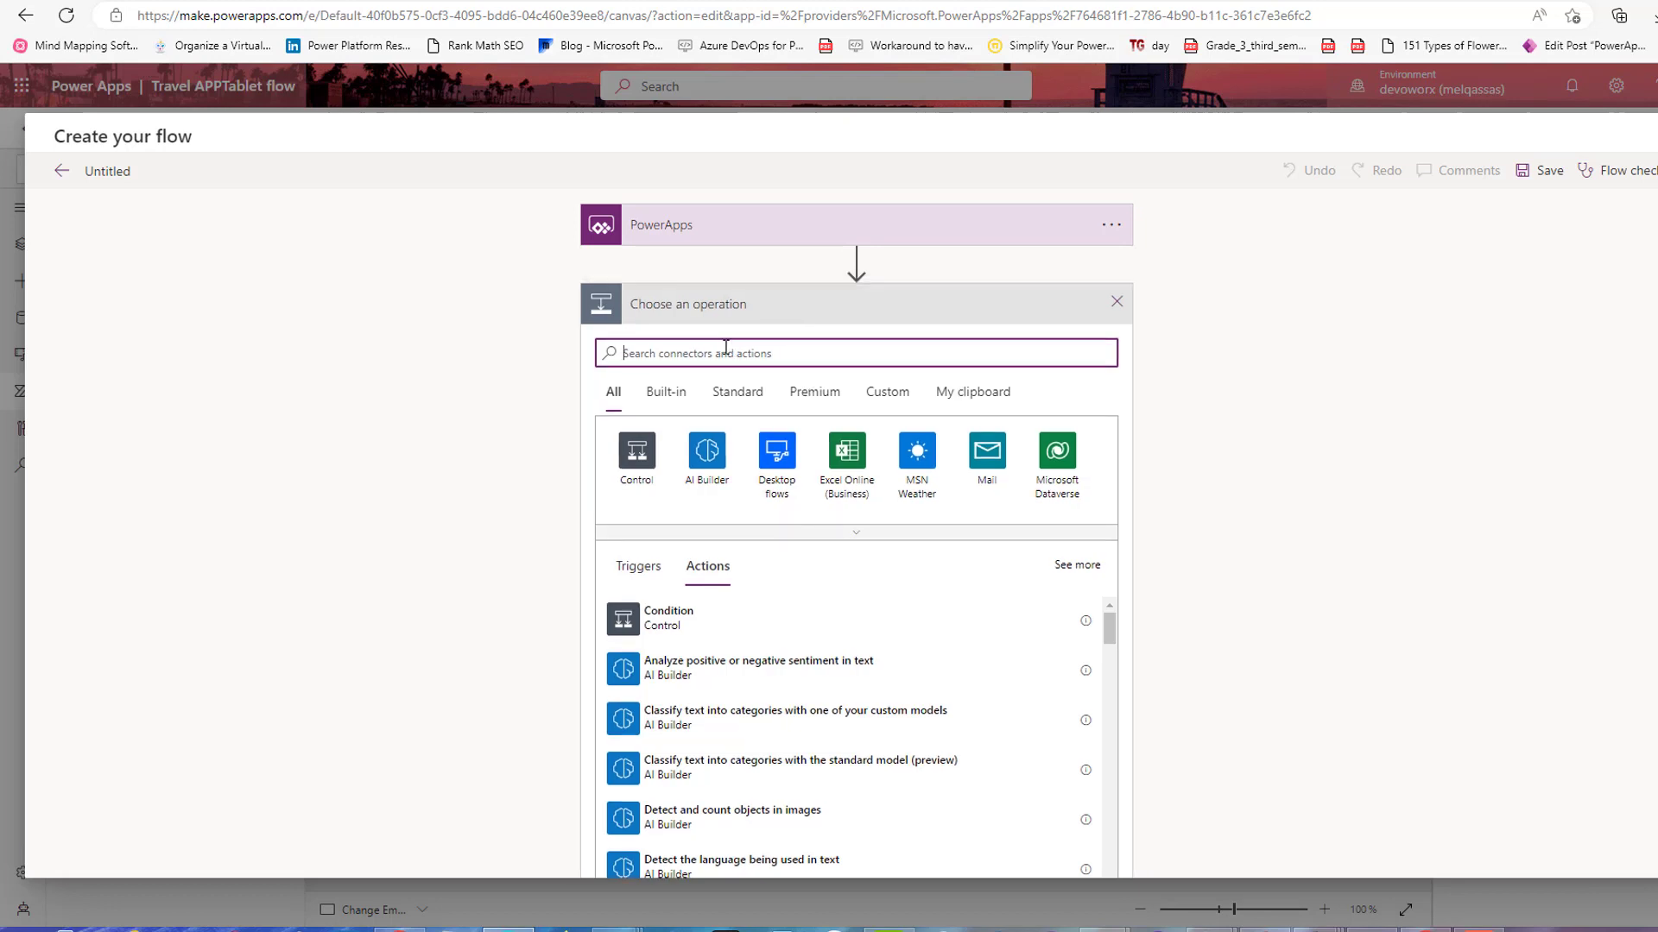
pyautogui.write('dell')
pyautogui.press('BackSpace')
pyautogui.press('BackSpace')
pyautogui.press('BackSpace')
pyautogui.press('BackSpace')
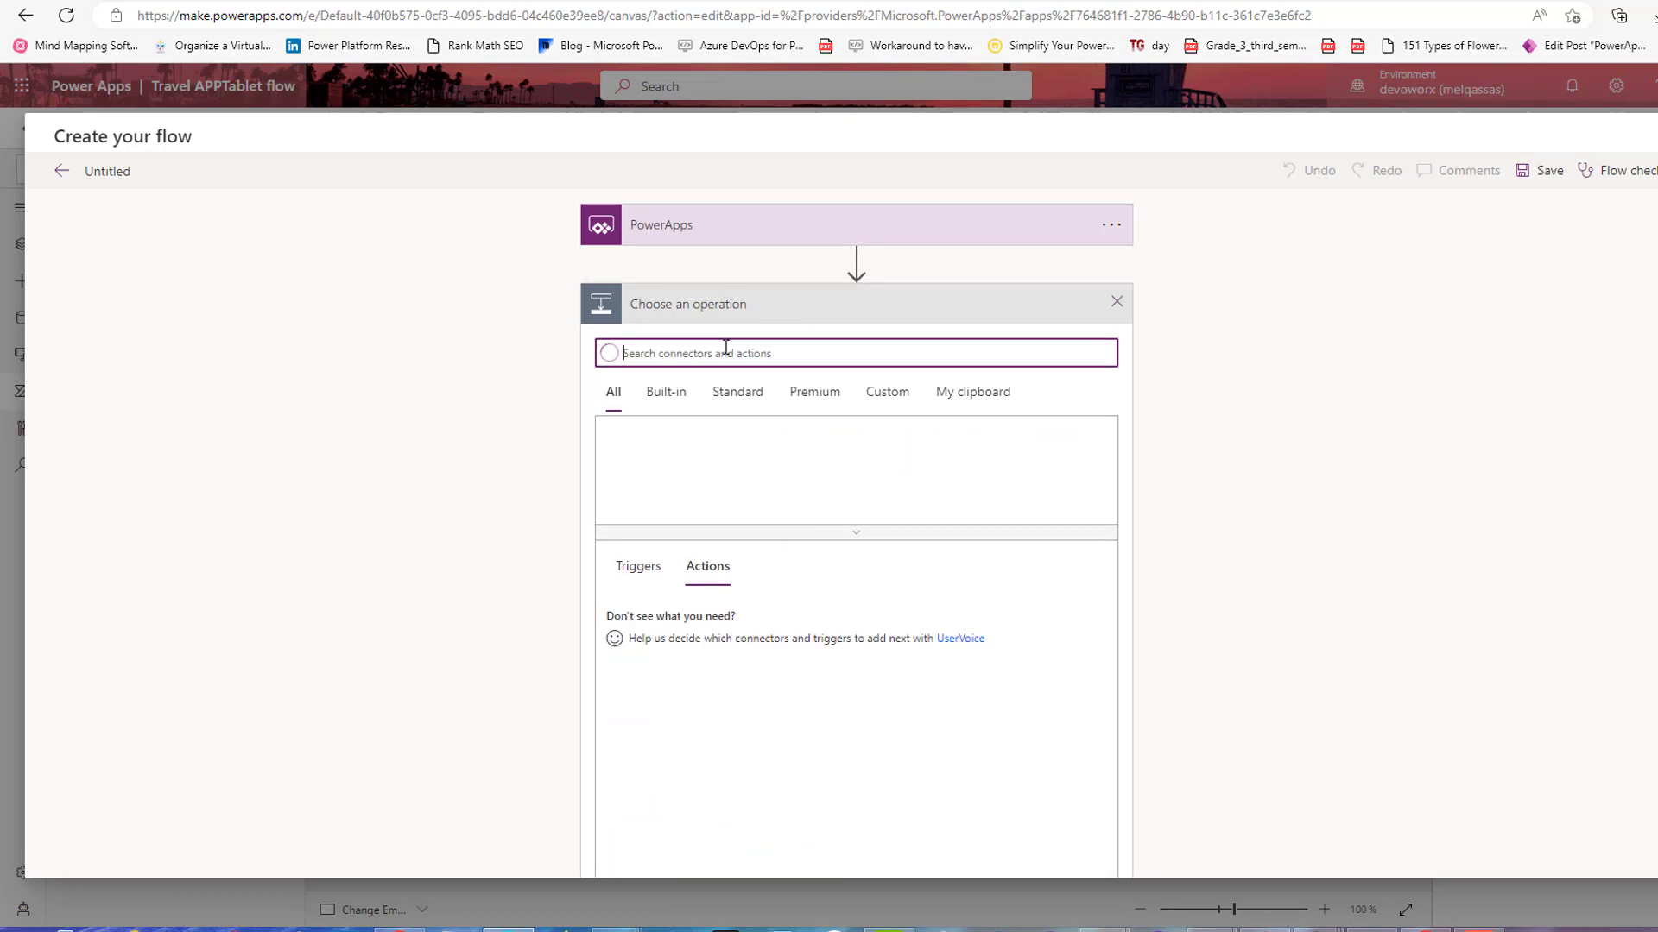
pyautogui.write('push')
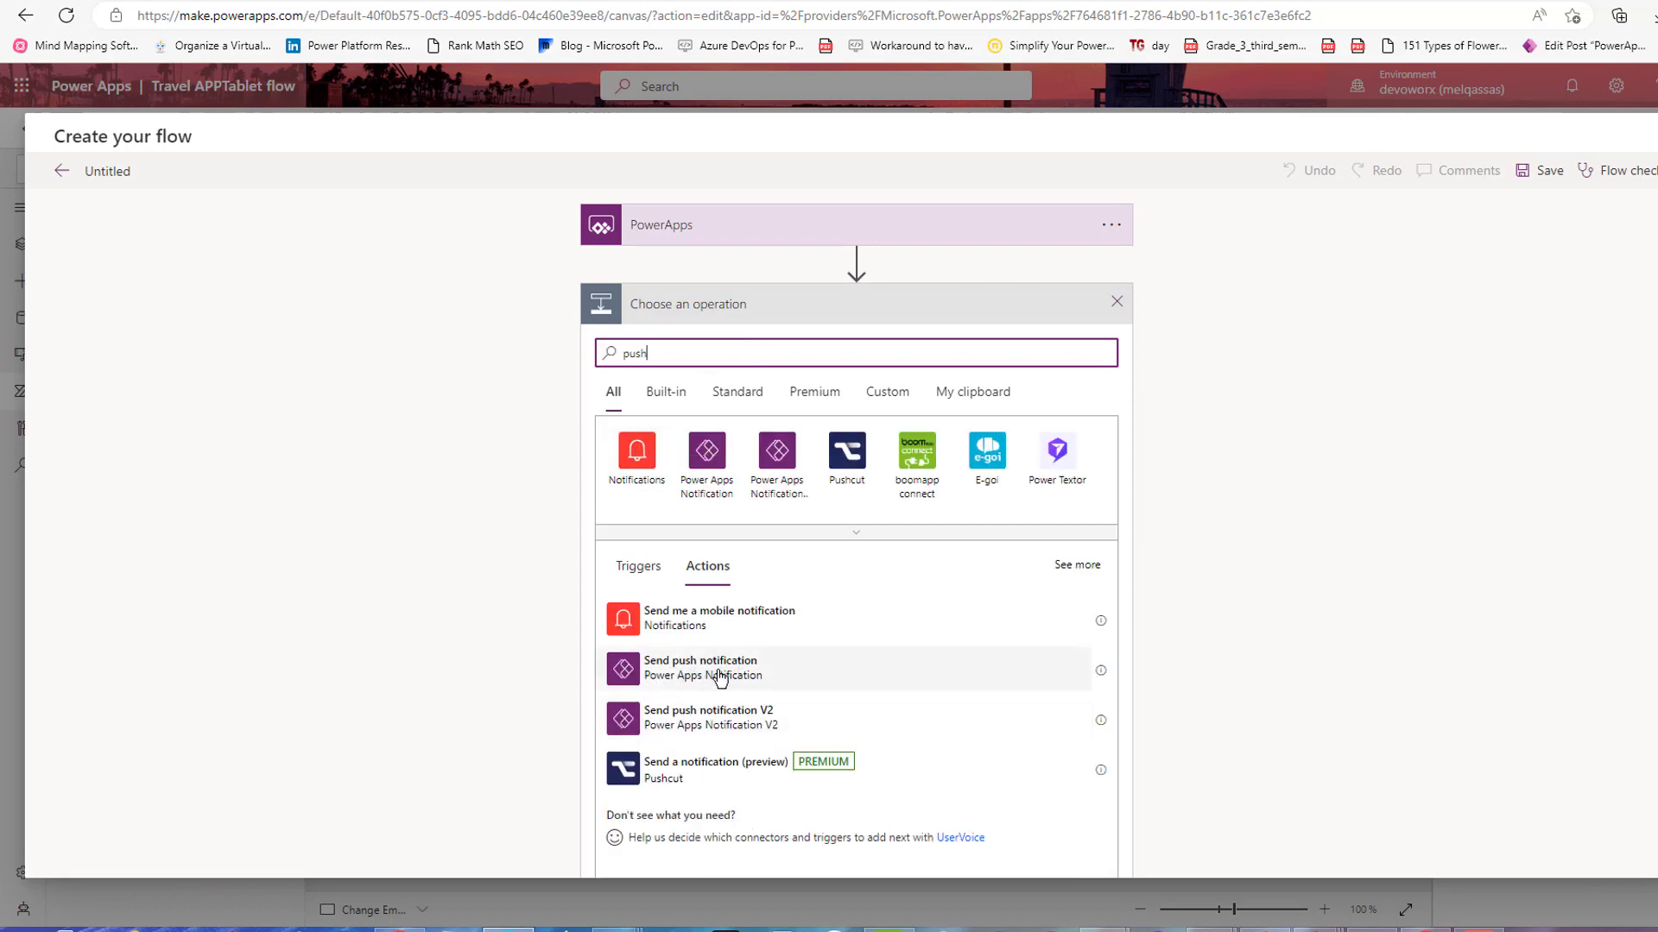
pyautogui.click(675, 682)
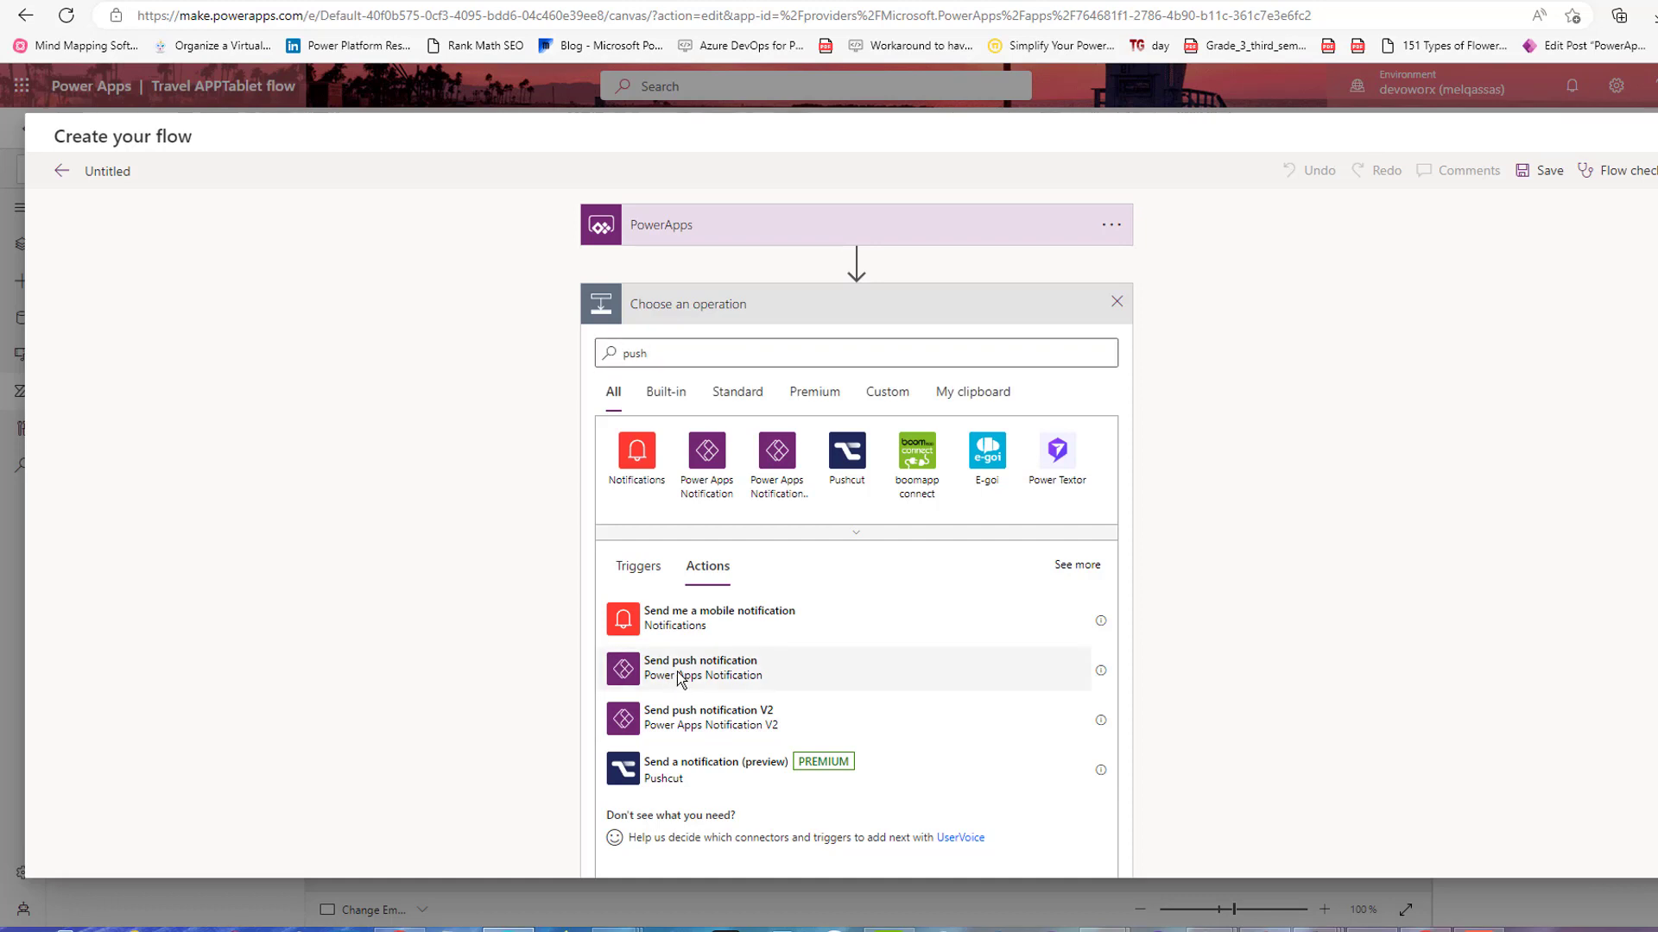
pyautogui.click(677, 672)
# Step: Set the notification's first recipient to Ask in PowerApps and its message to "New task assigned to you to approve"
pyautogui.click(706, 362)
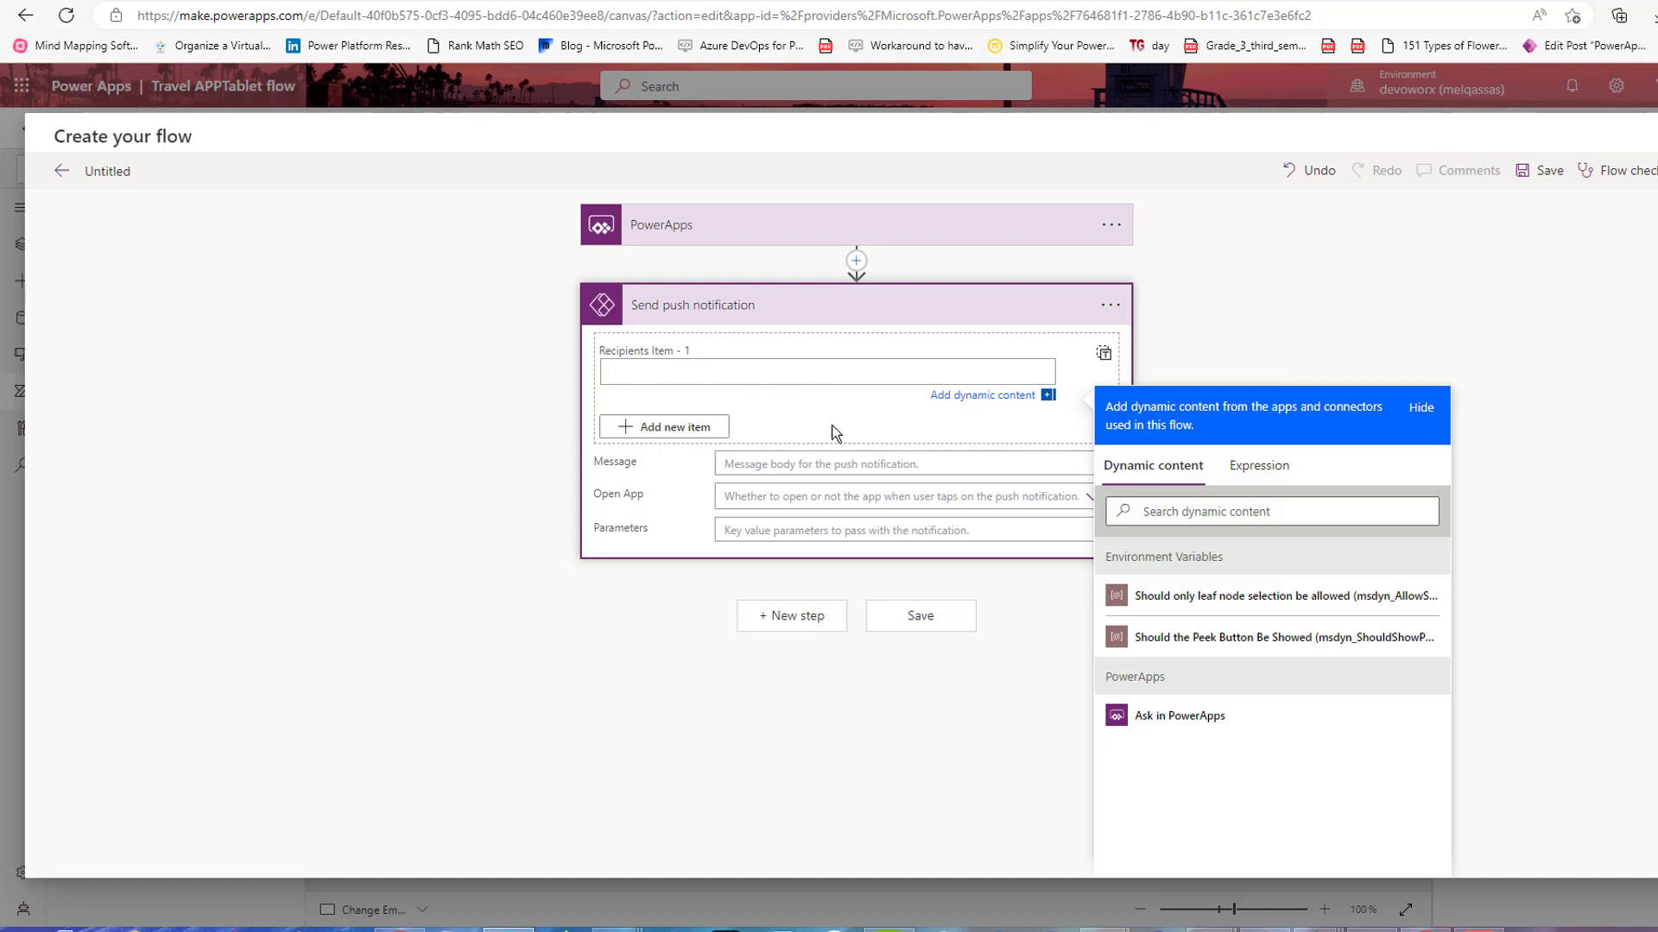
pyautogui.click(1175, 717)
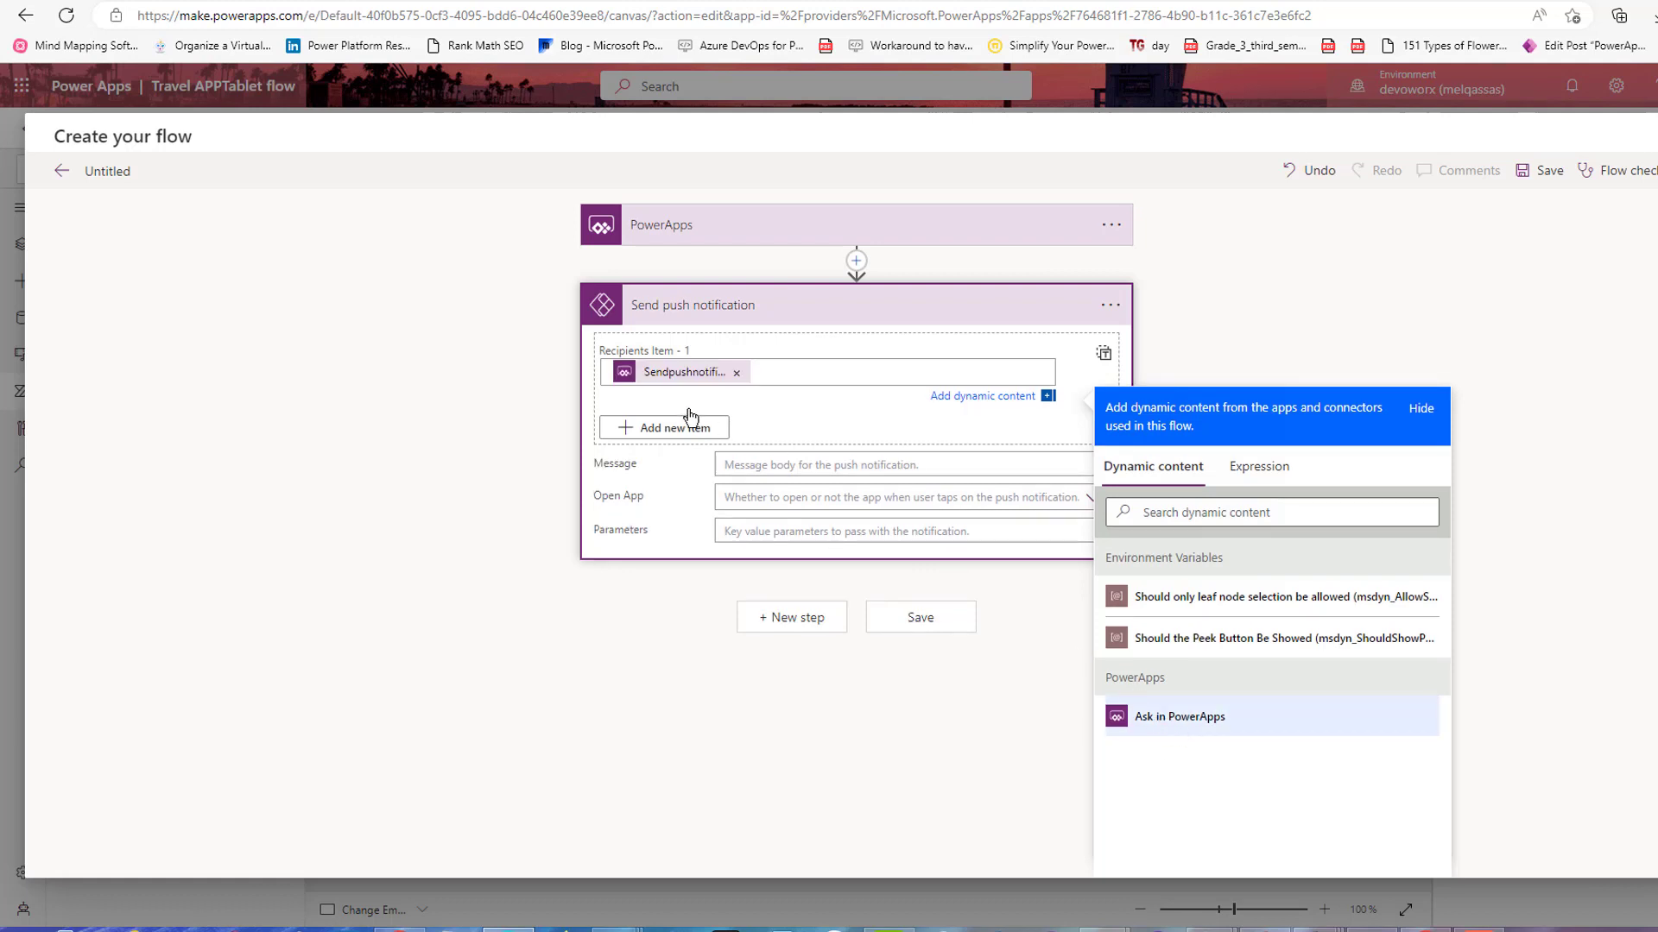
pyautogui.click(764, 467)
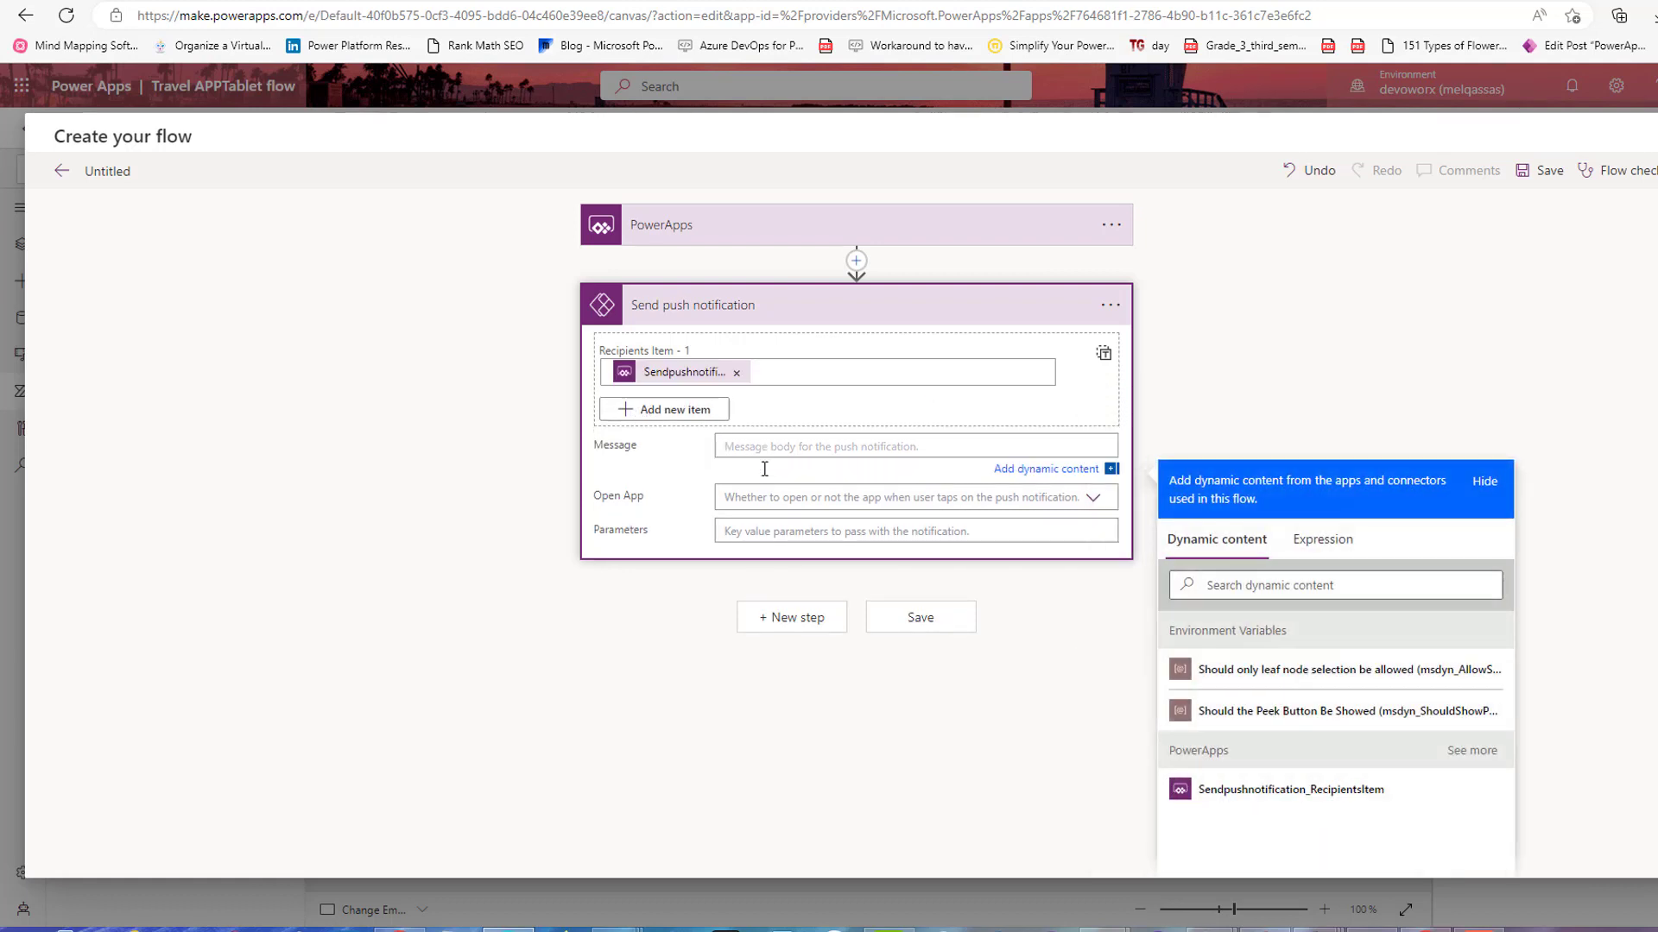
pyautogui.write('New task ass')
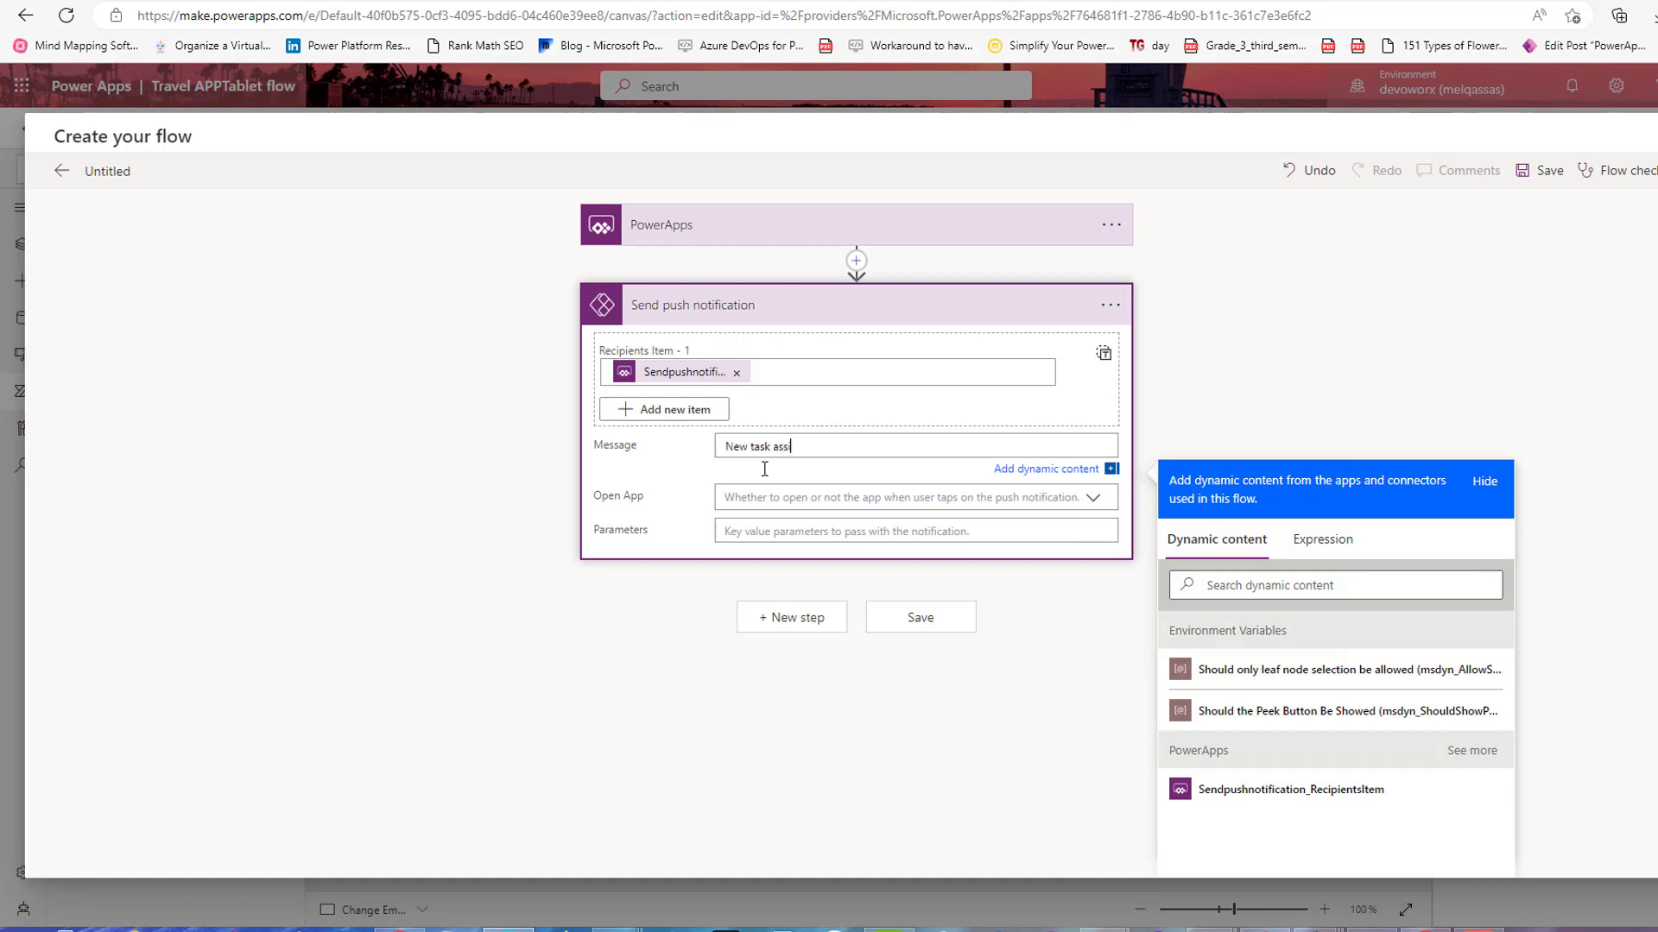
pyautogui.write('igned to you to approve')
# Step: Set the notification's Open App option to Yes, save the flow and return to the app editor
pyautogui.click(760, 498)
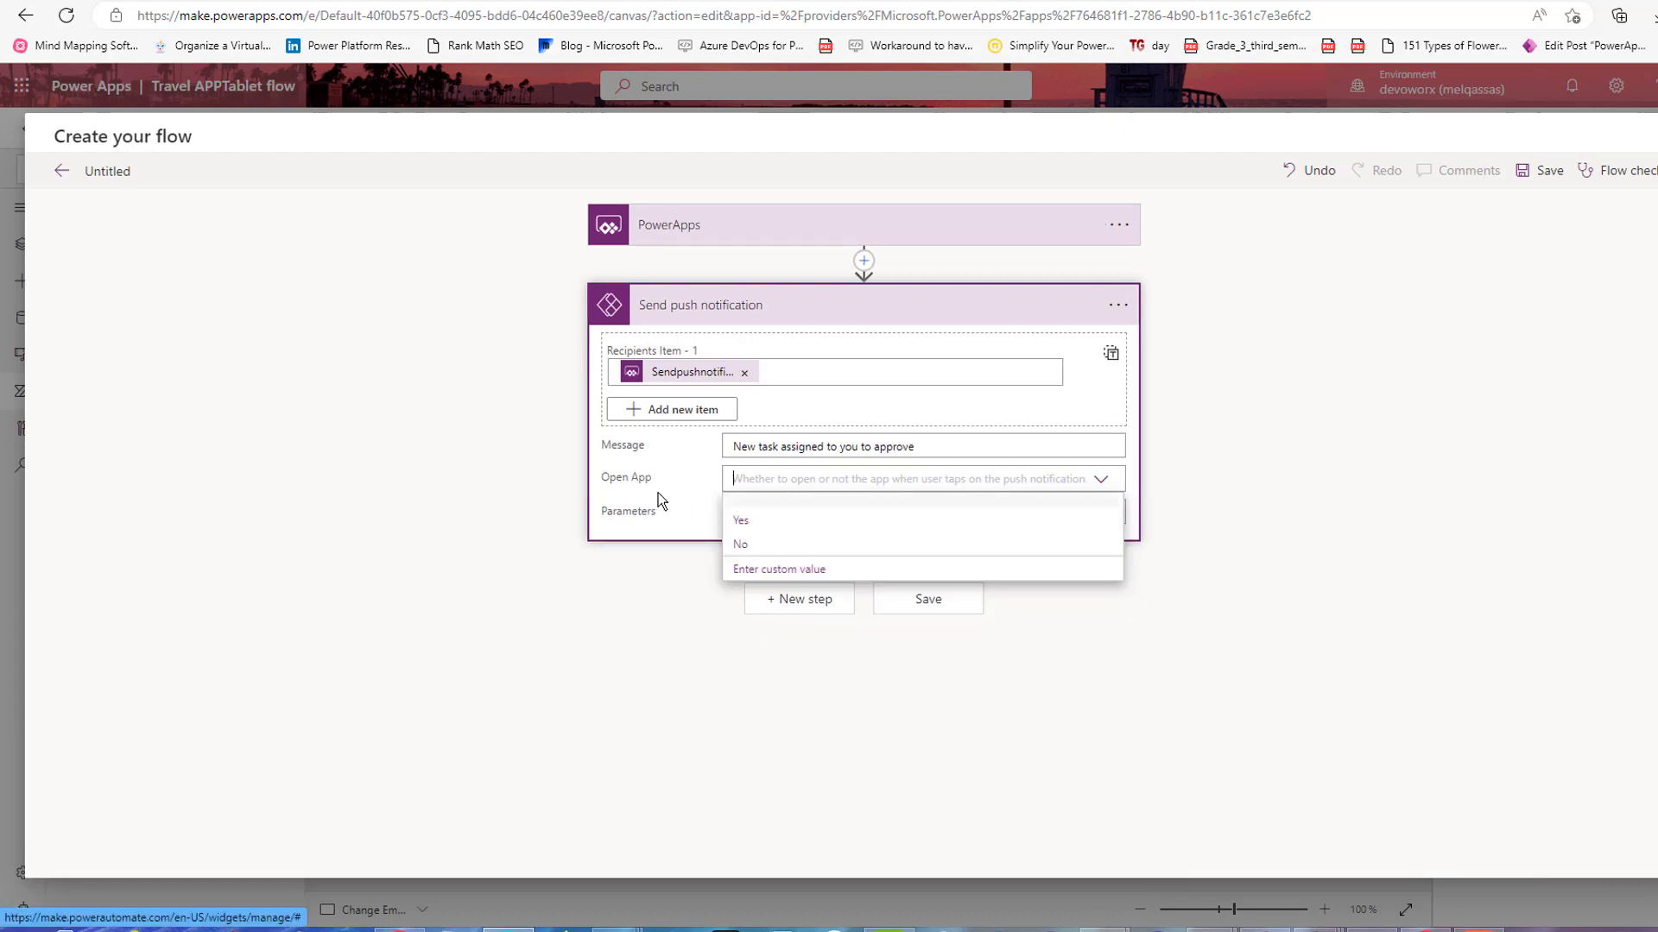
pyautogui.click(742, 521)
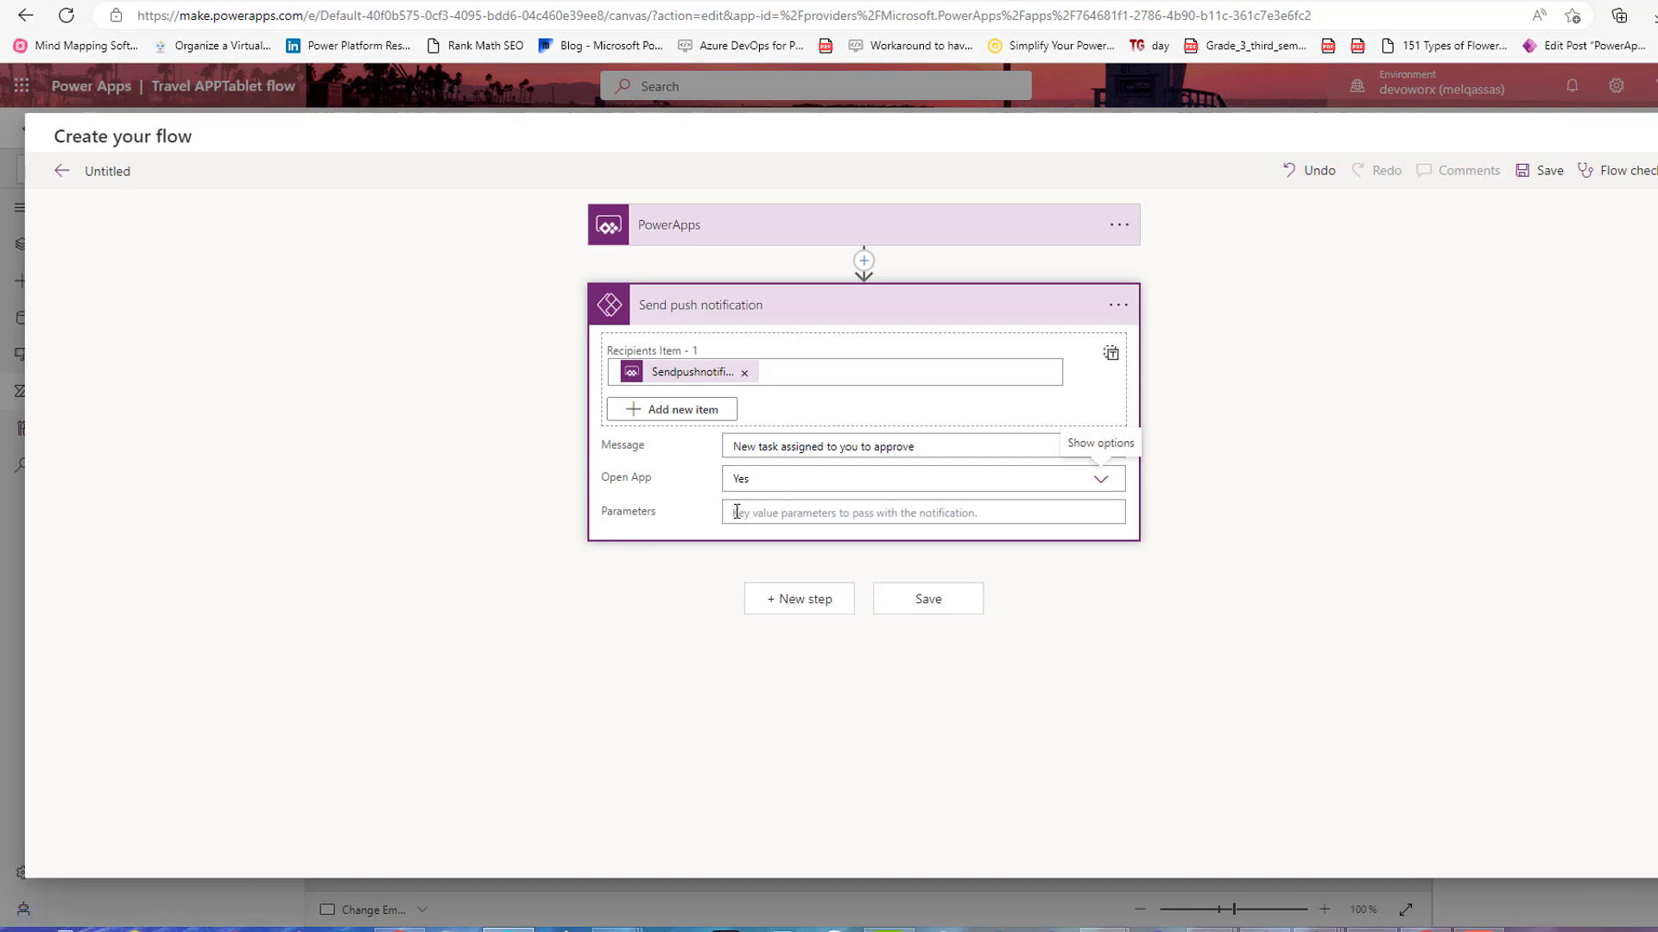
pyautogui.click(1543, 173)
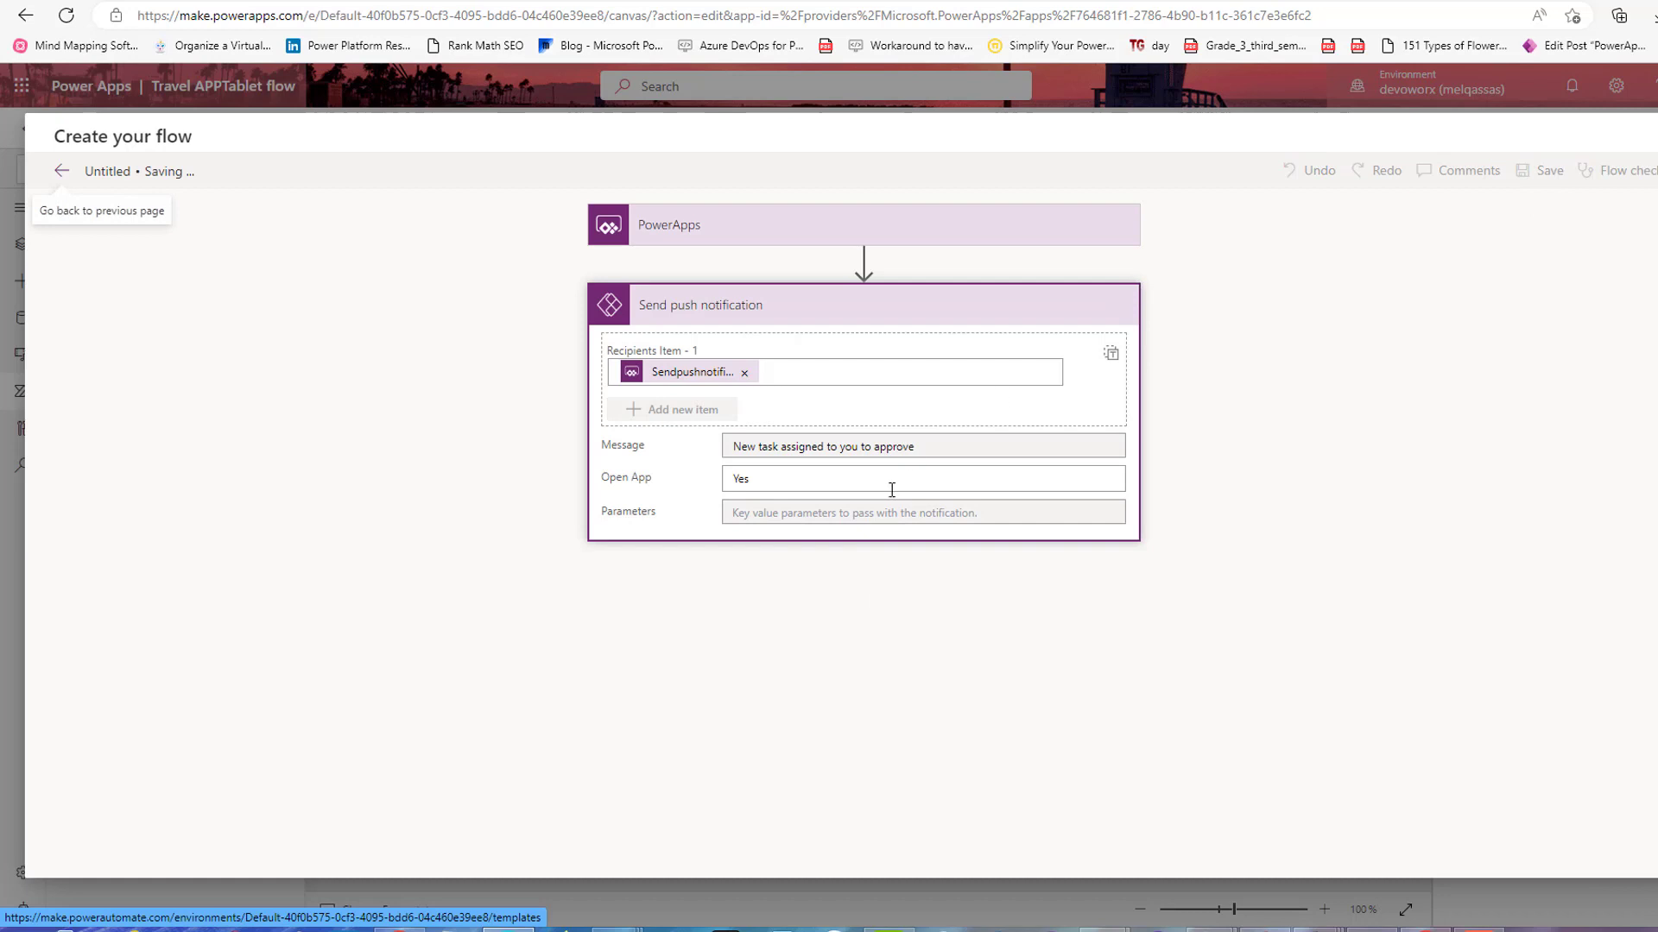
pyautogui.click(108, 172)
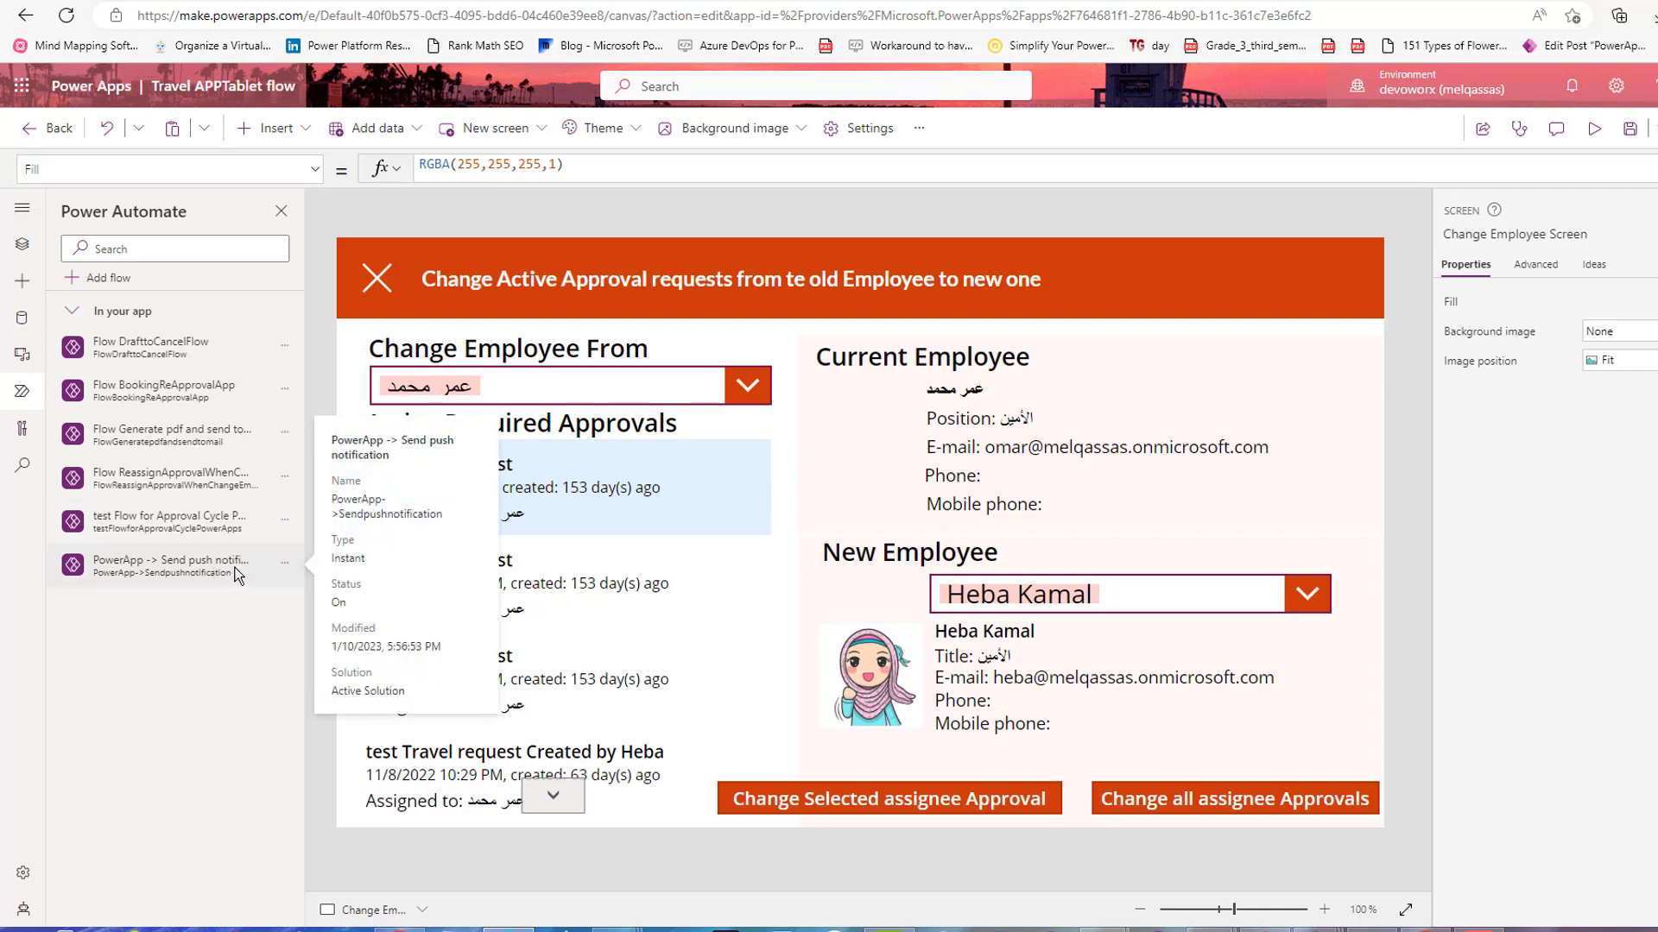
# Step: In the Change Selected assignee Approval button's OnSelect formula, end the existing call with a semicolon and start a new line calling 'PowerApp->Sendpushnotification'.Run
pyautogui.click(779, 800)
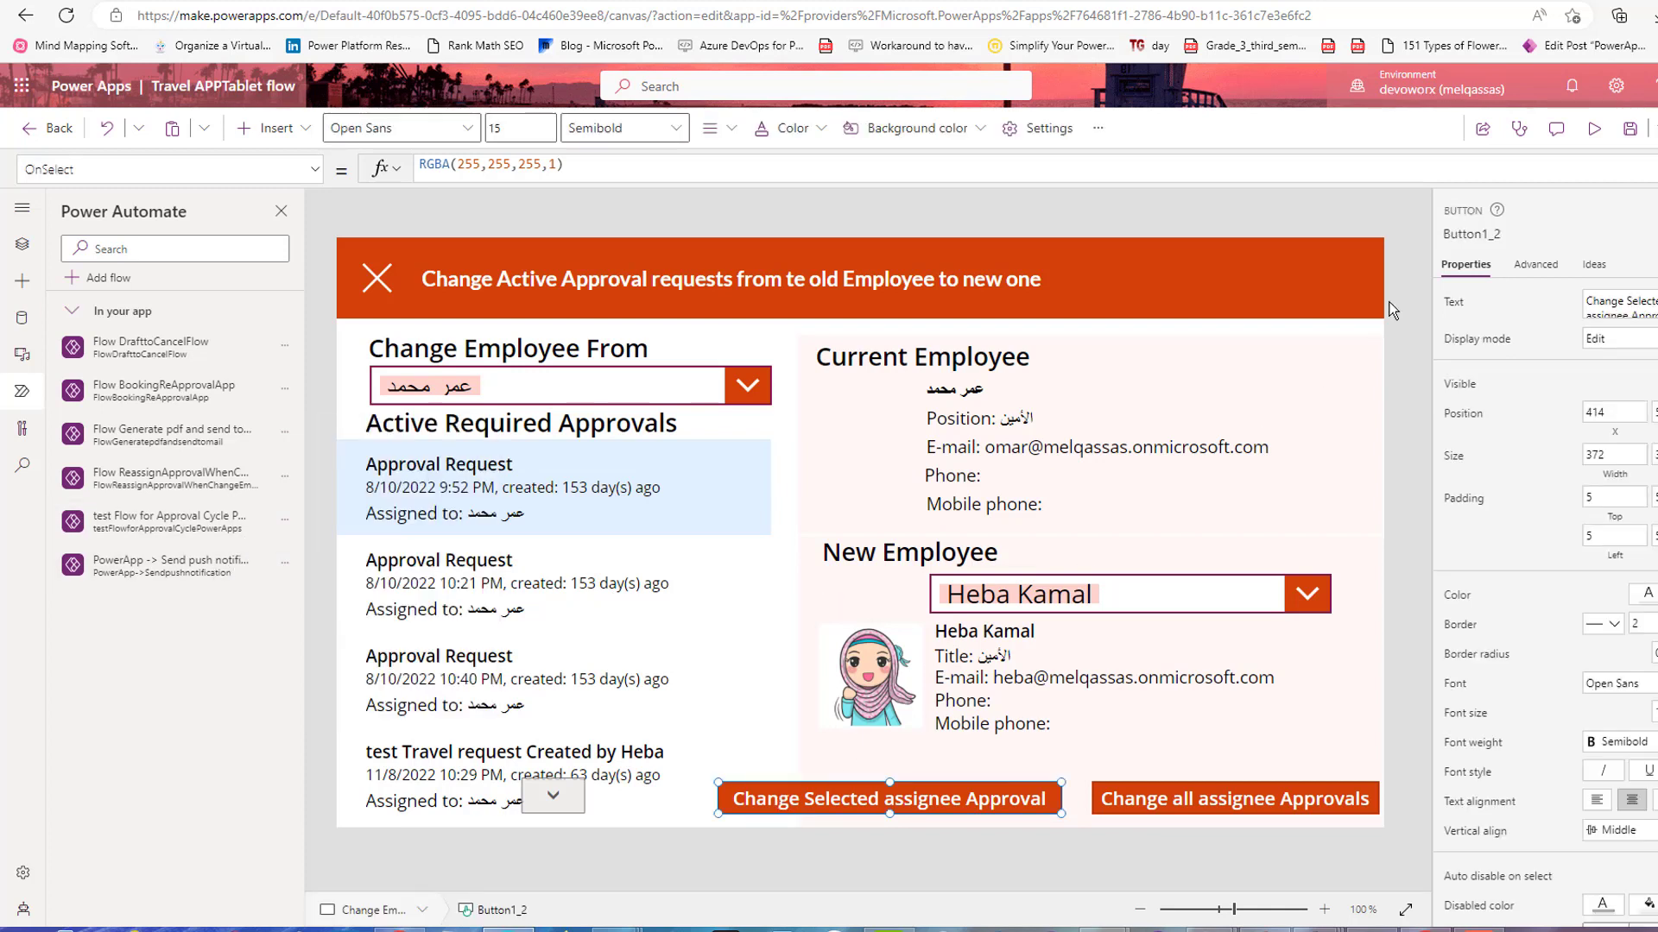
pyautogui.click(747, 166)
pyautogui.write('PowerAppsNotification.SendPushNotification({recipients:[ComboBox1_1.Selected.internalemailaddress],message:"Approve the Assigned Request",openApp:false})')
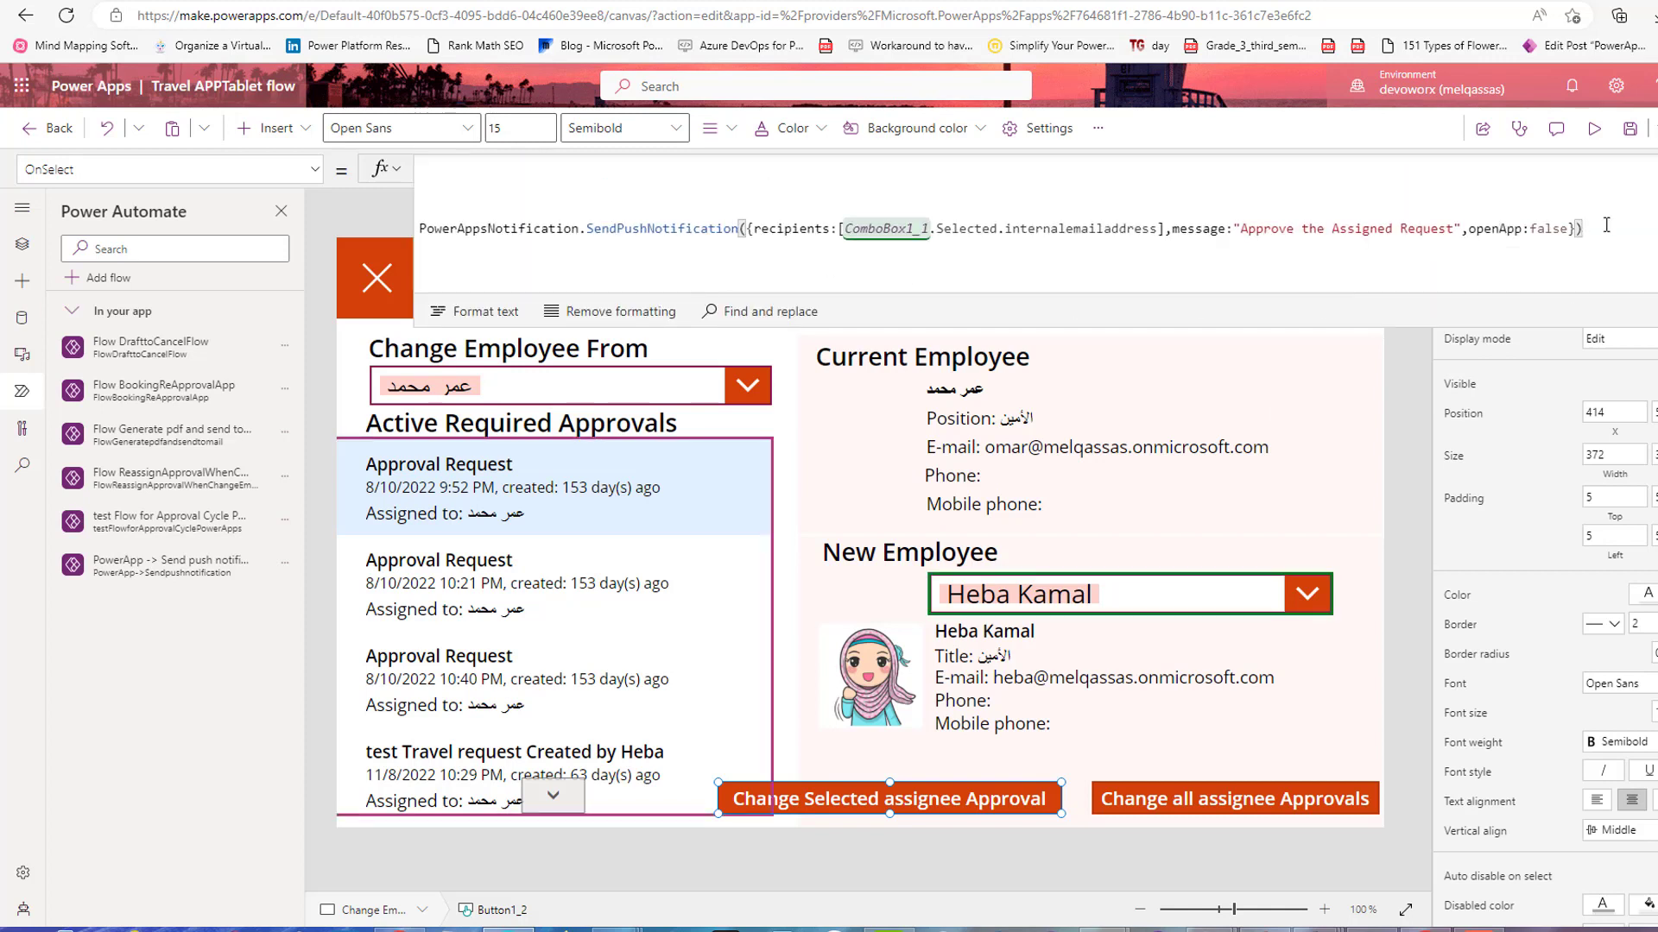
pyautogui.write(';')
pyautogui.hotkey('shift', 'Return')
pyautogui.write('n')
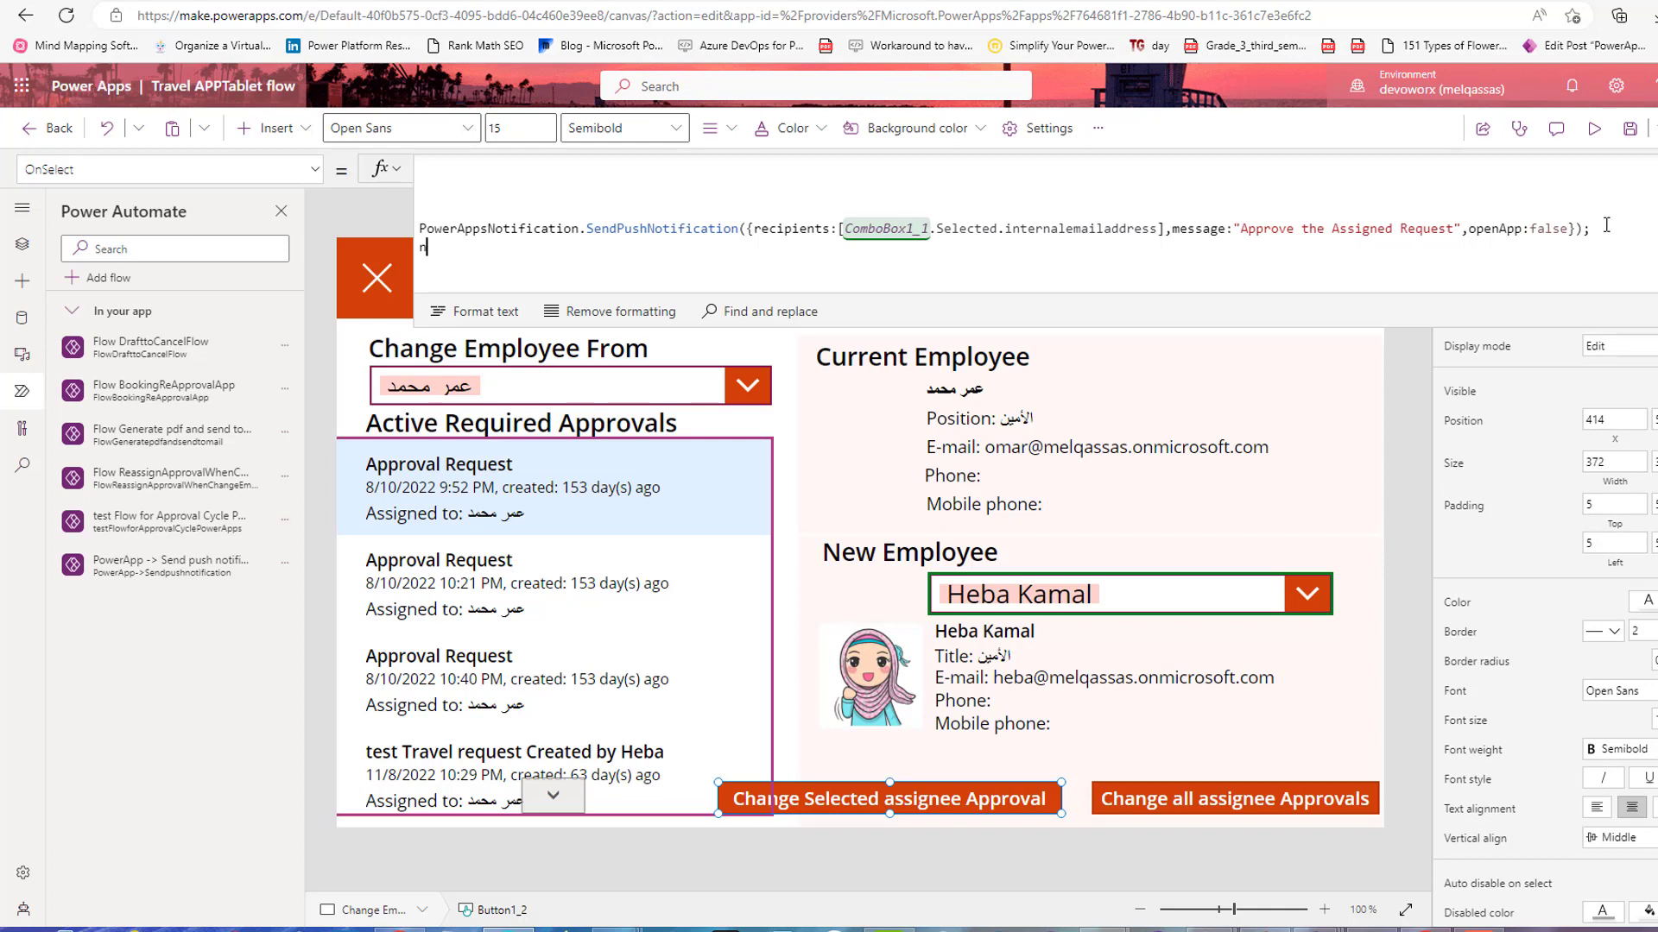
pyautogui.press('BackSpace')
pyautogui.write('send')
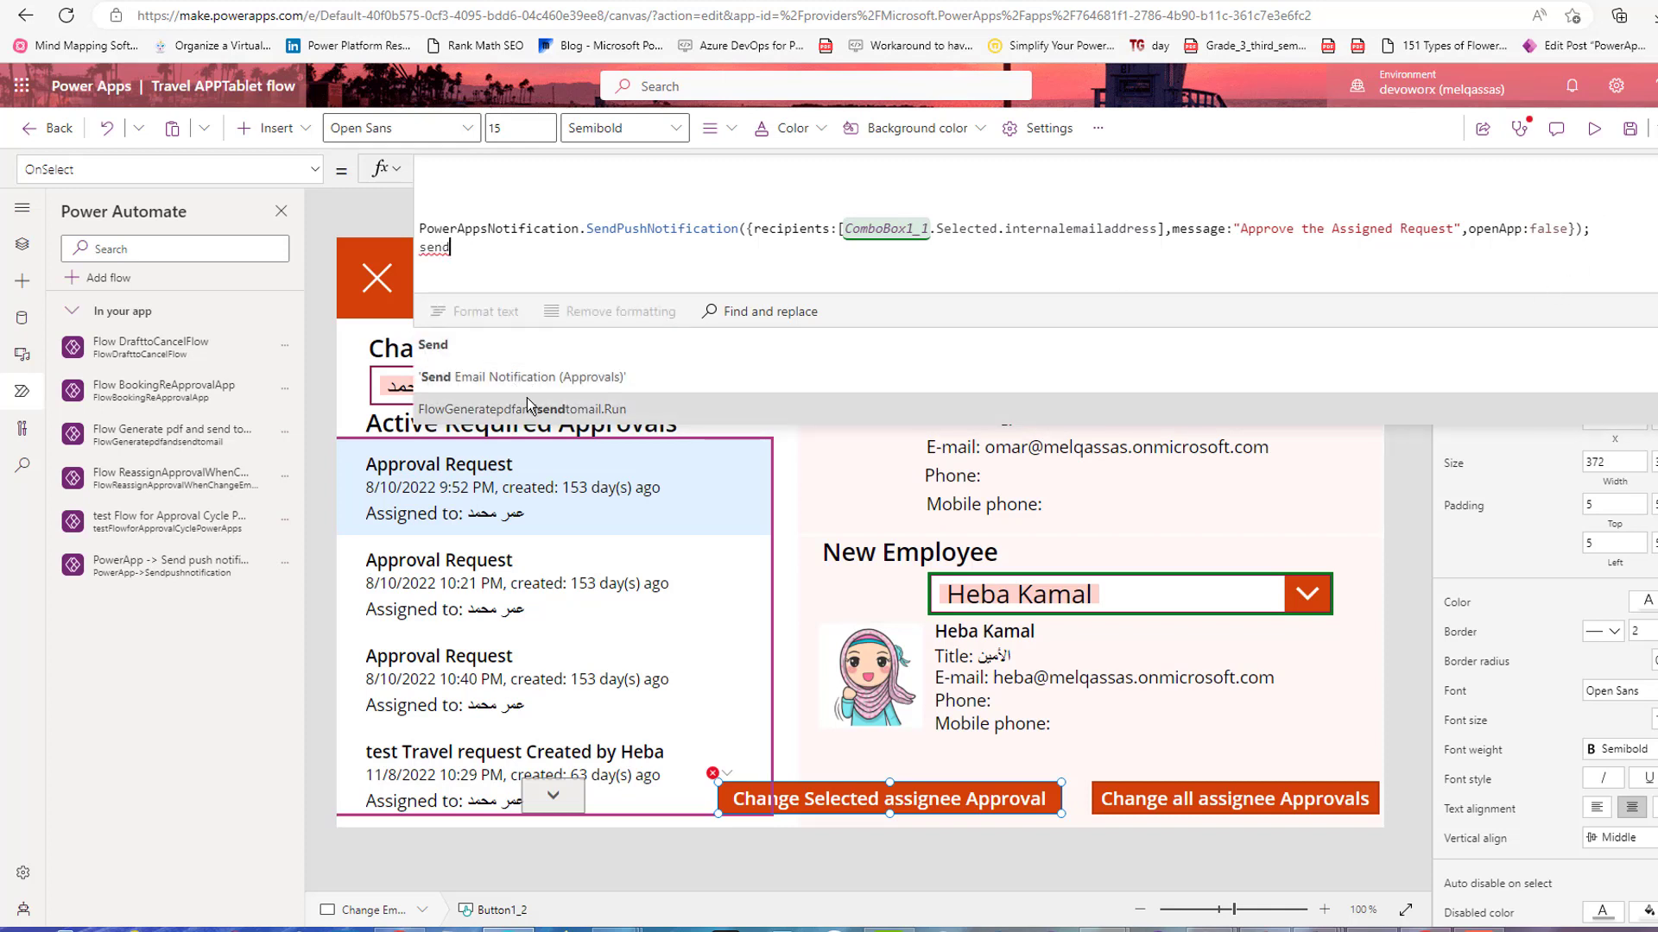
pyautogui.write('pus')
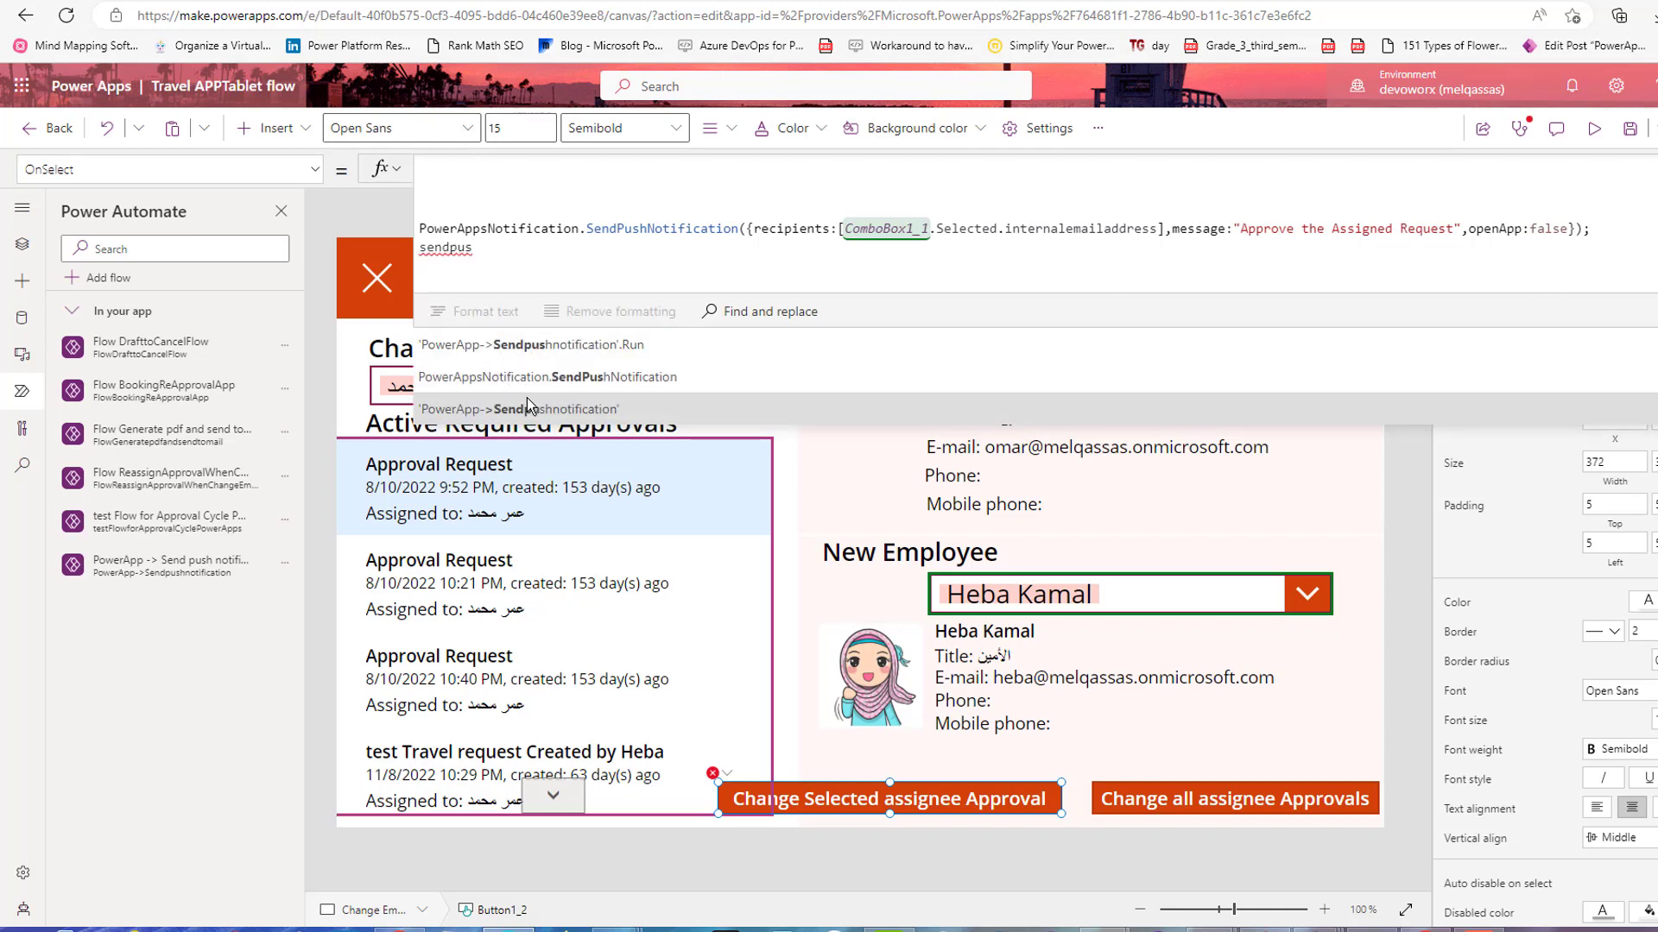
pyautogui.click(699, 349)
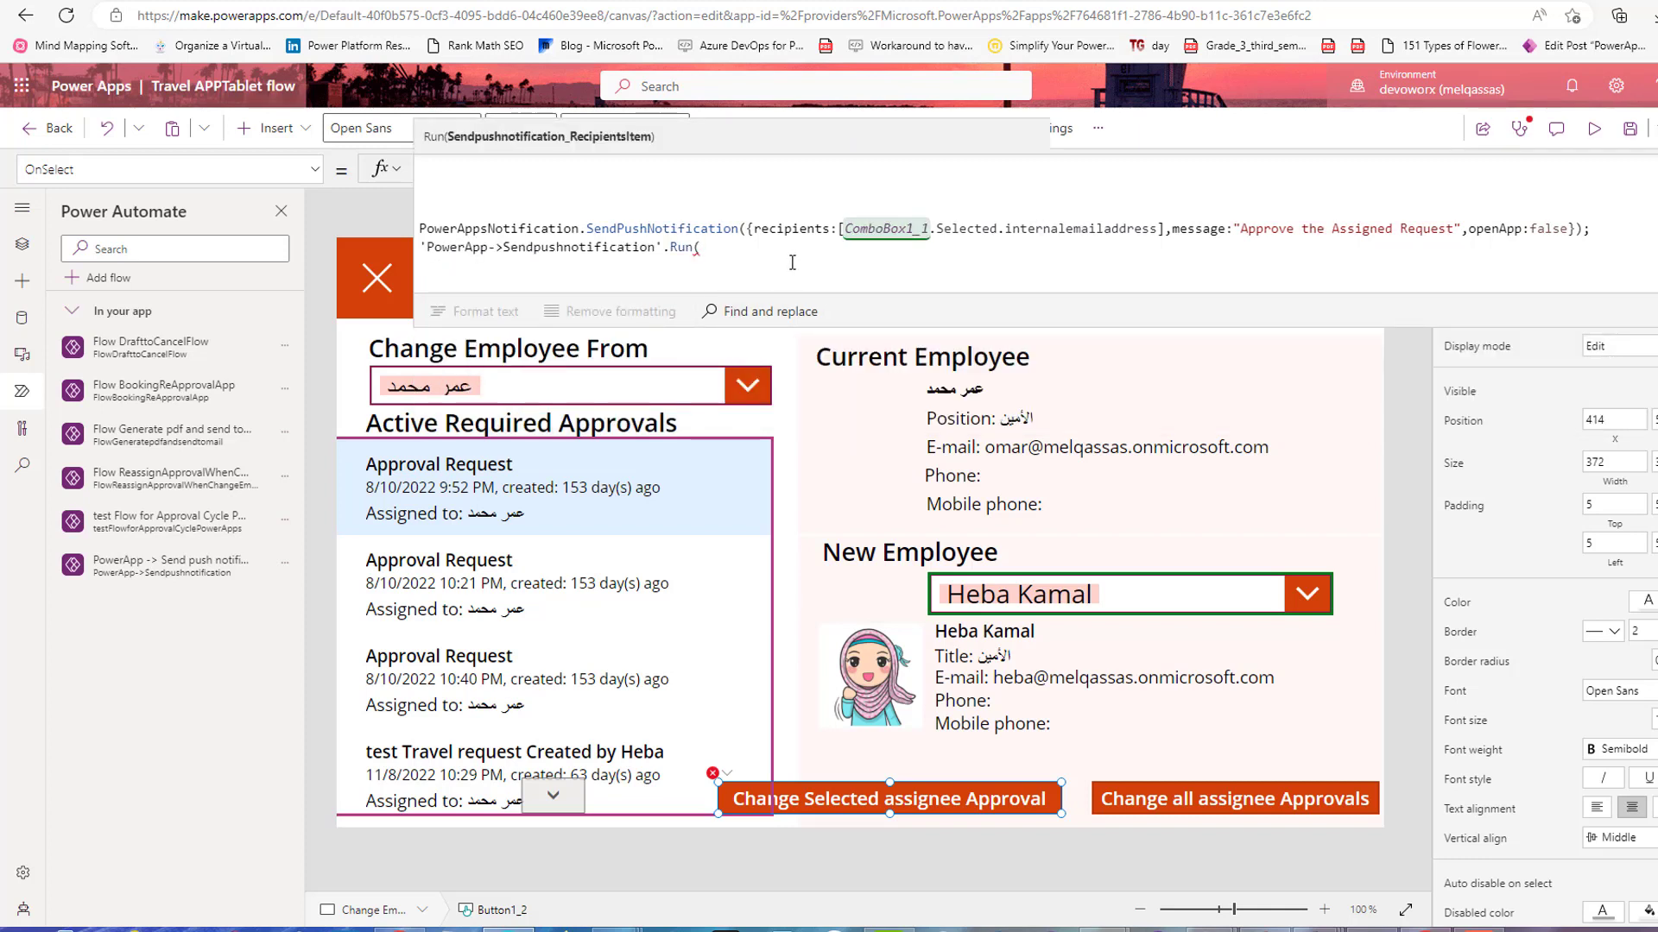
# Step: Copy ComboBox1_1.Selected.internalemailaddress from the existing notification call into the flow's Run call as its argument and close the parenthesis
pyautogui.click(848, 228)
pyautogui.moveTo(846, 228); pyautogui.dragTo(1154, 226)
pyautogui.hotkey('ctrl', 'c')
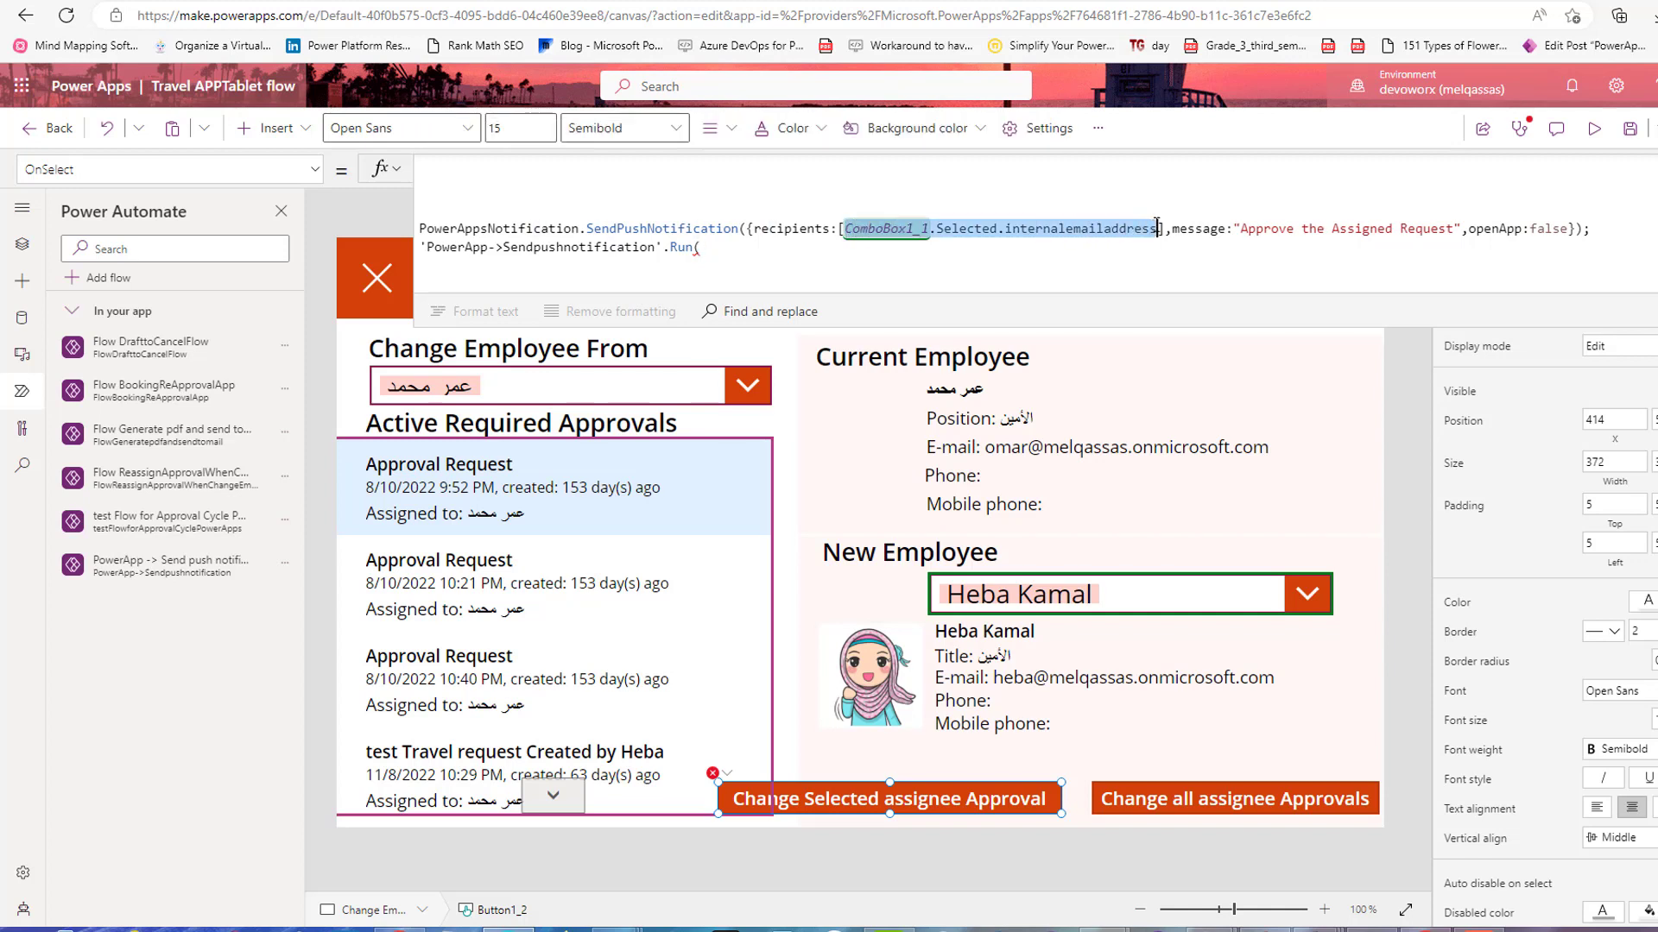
pyautogui.click(735, 253)
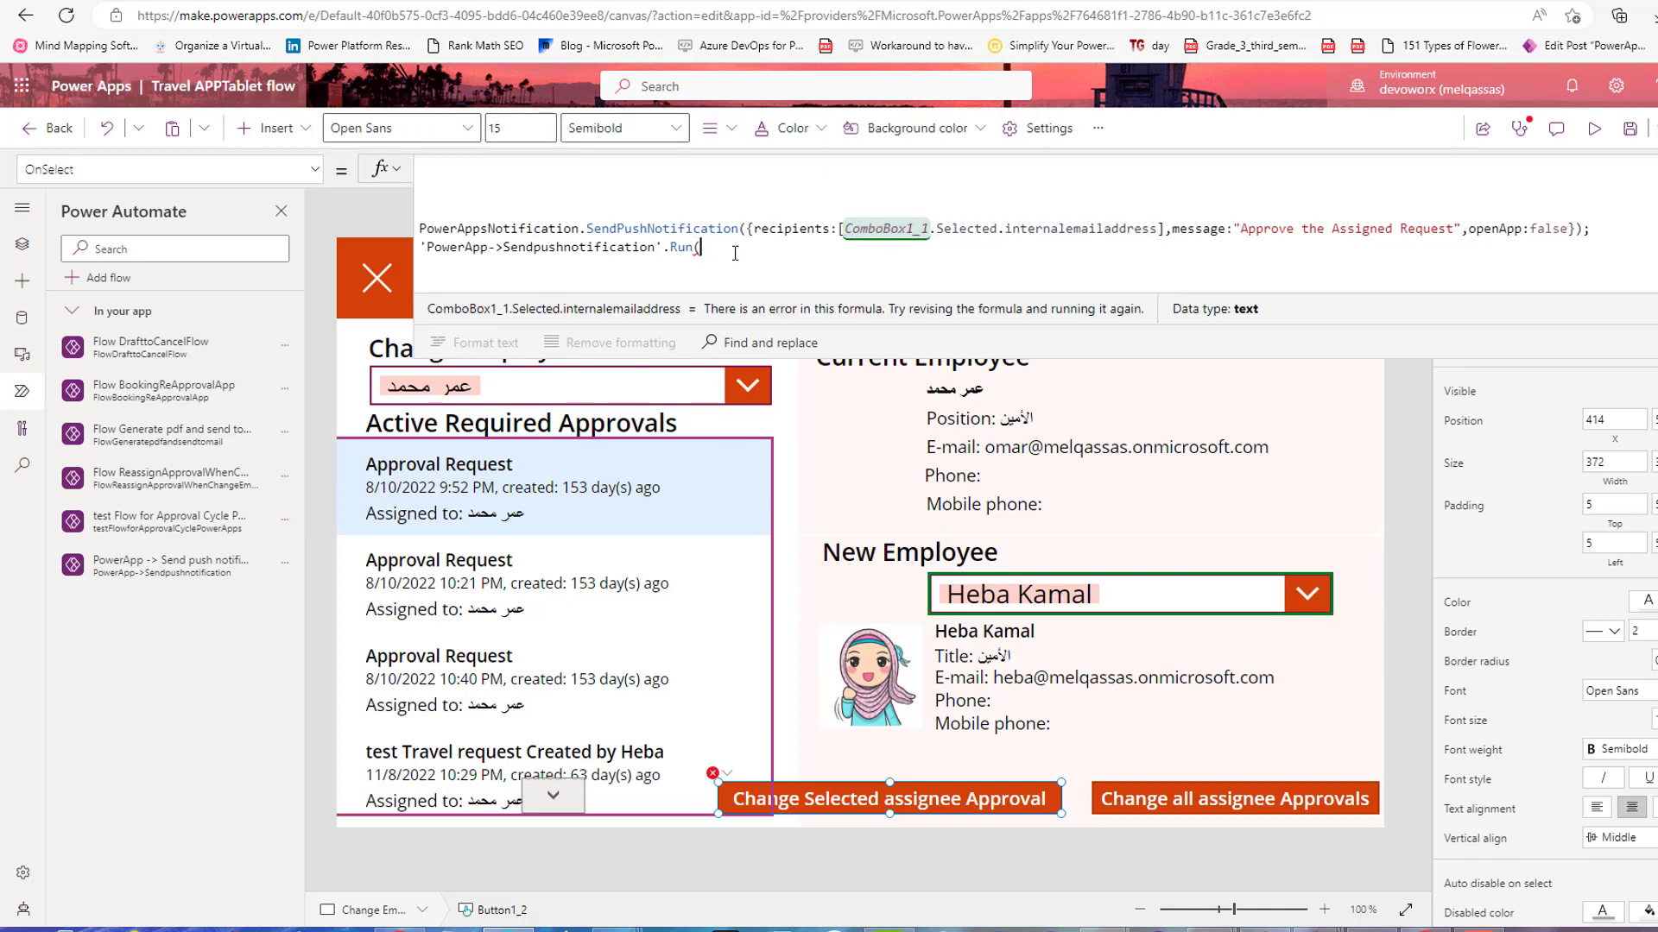
pyautogui.hotkey('ctrl', 'v')
pyautogui.write(')')
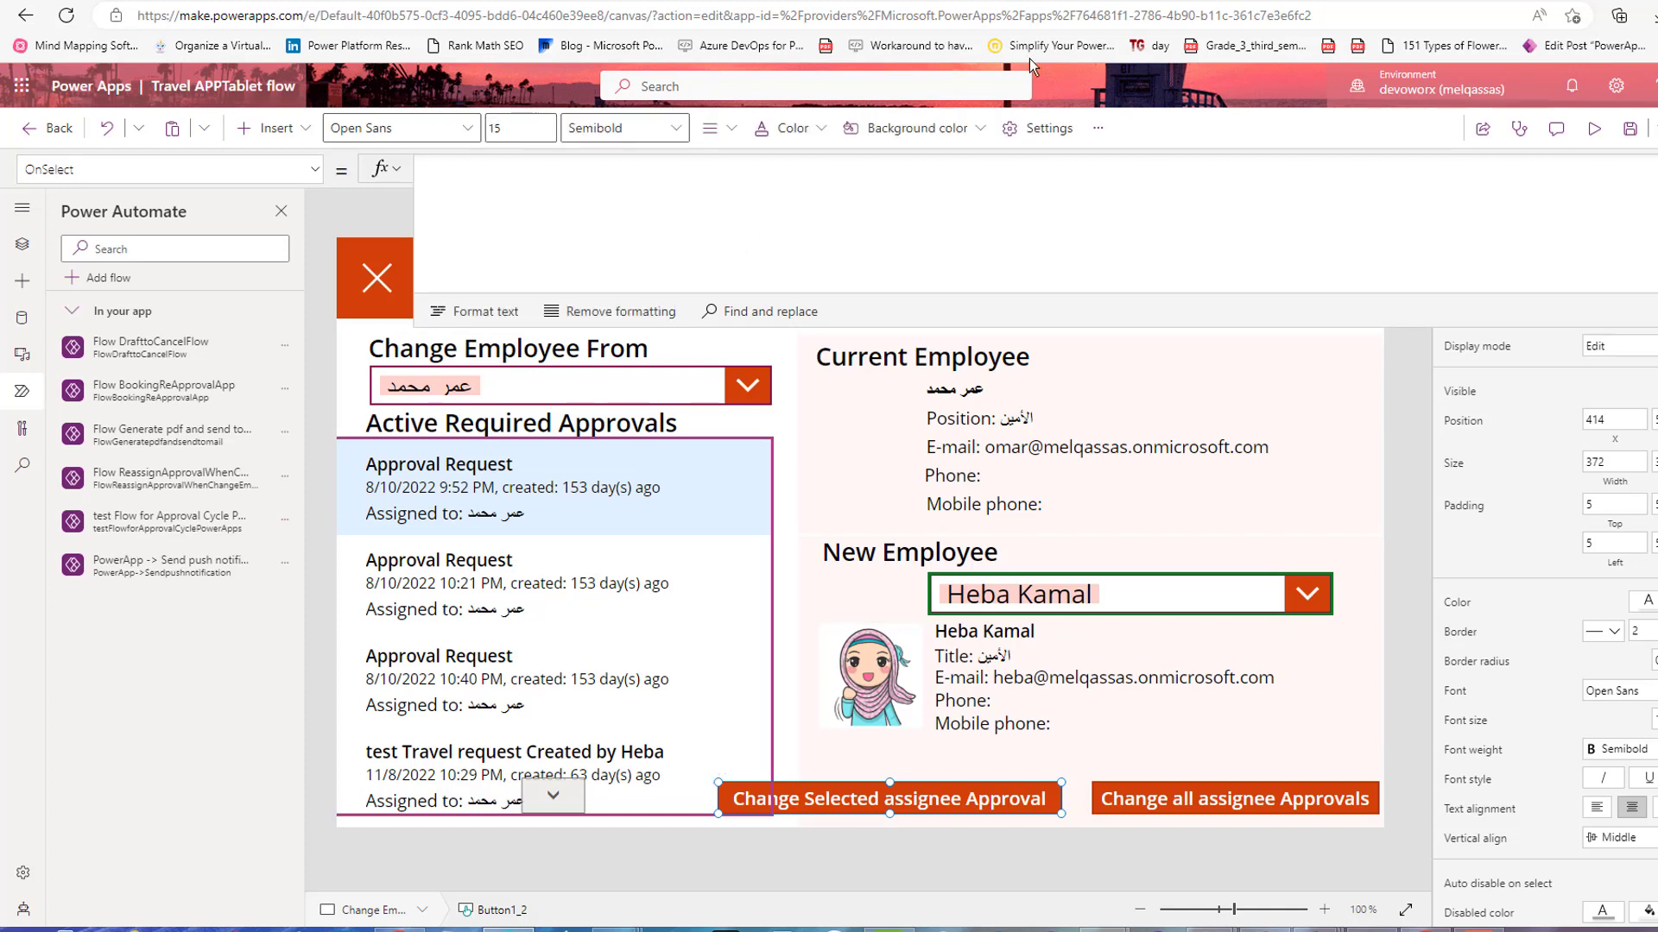
# Step: Preview the app and run Change Selected assignee Approval for the first approval request
pyautogui.click(1591, 137)
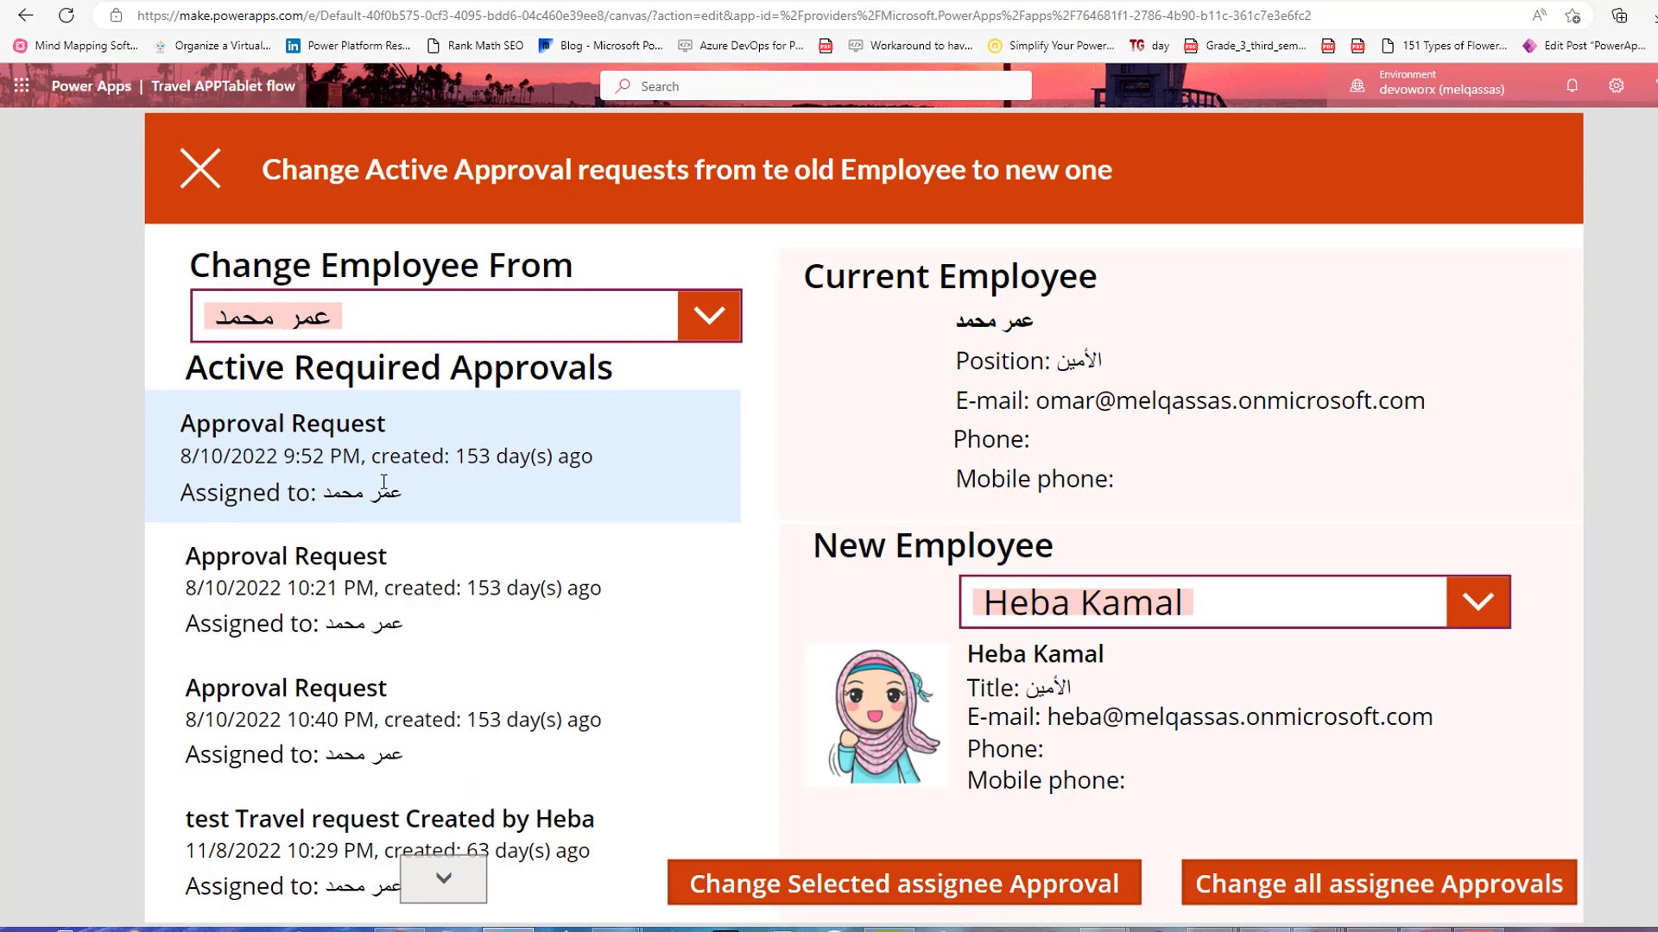
pyautogui.click(852, 894)
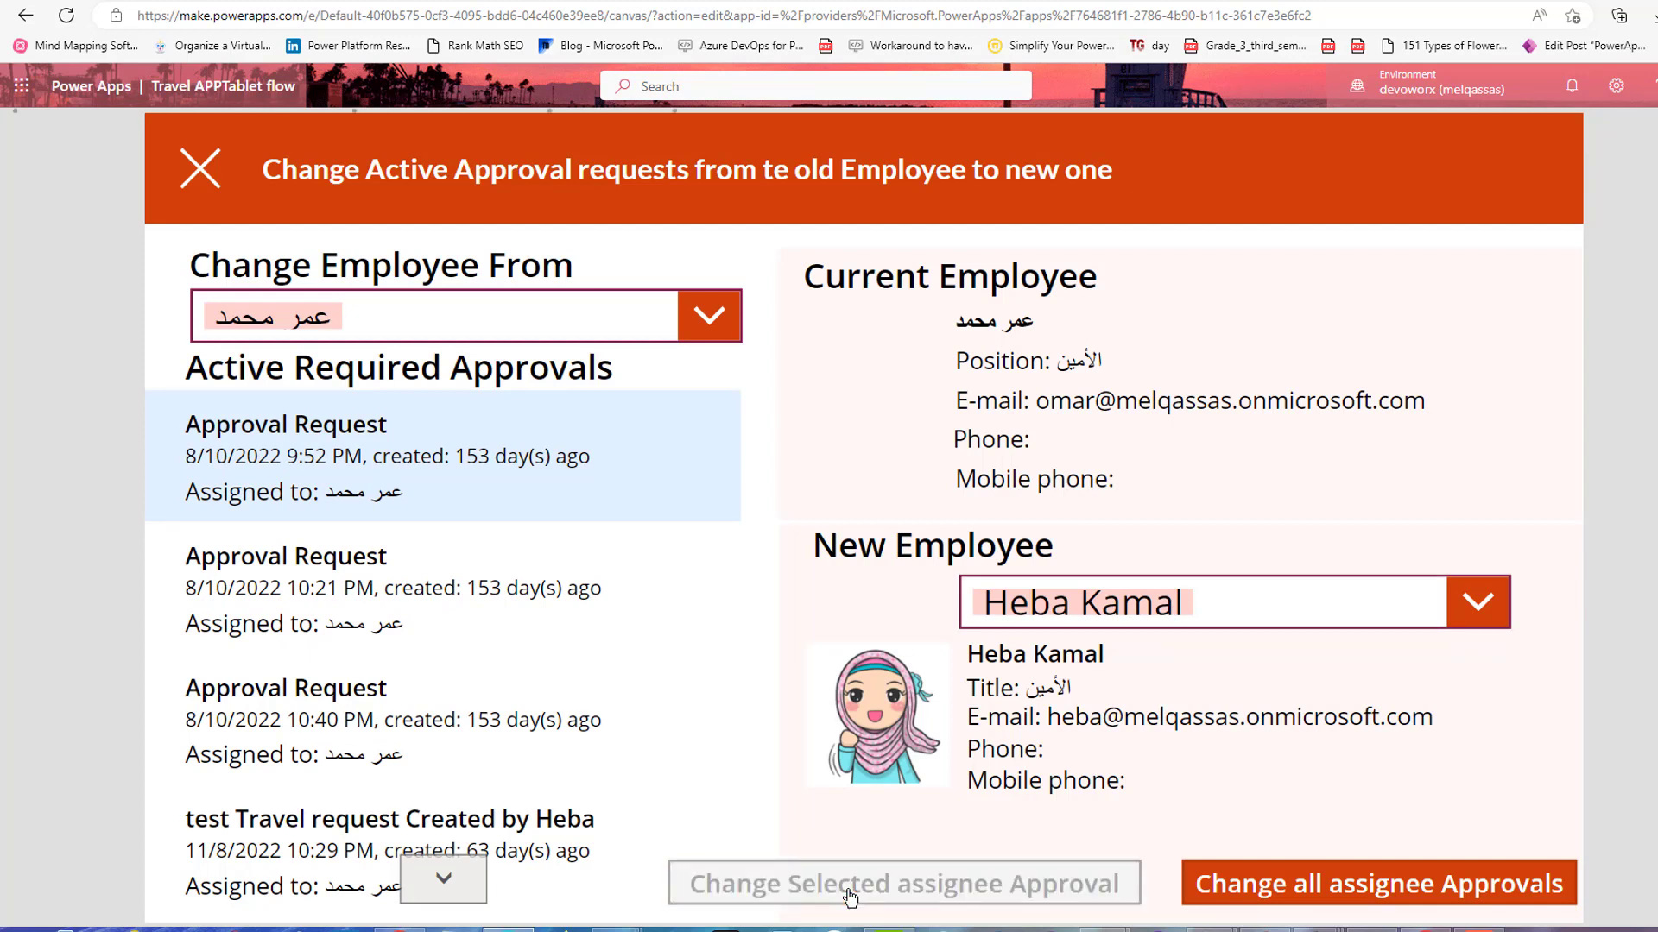